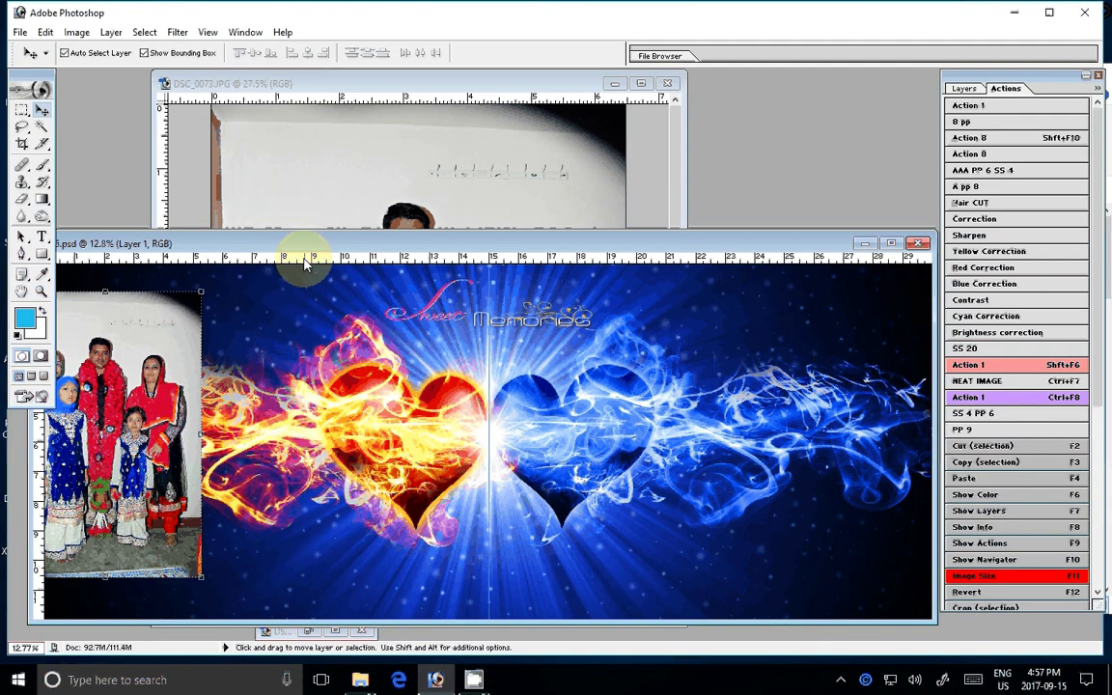
Nudge the family photo slightly right and close DSC_0073 without saving.
drag(304, 243, 447, 218)
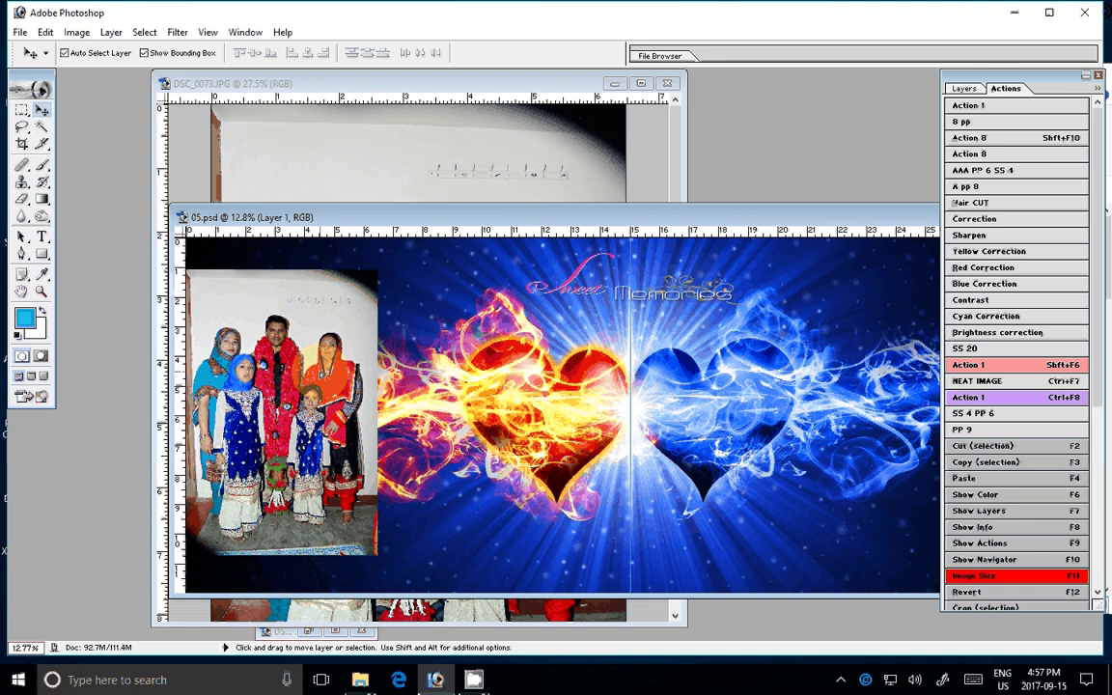
drag(319, 372, 327, 376)
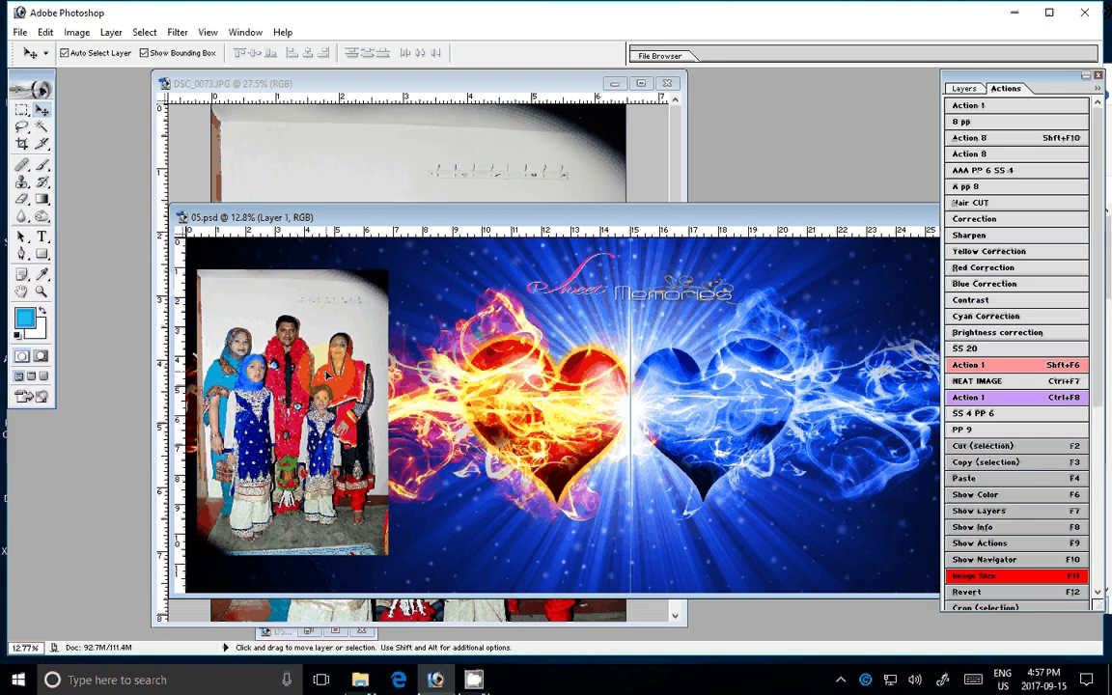
click(666, 83)
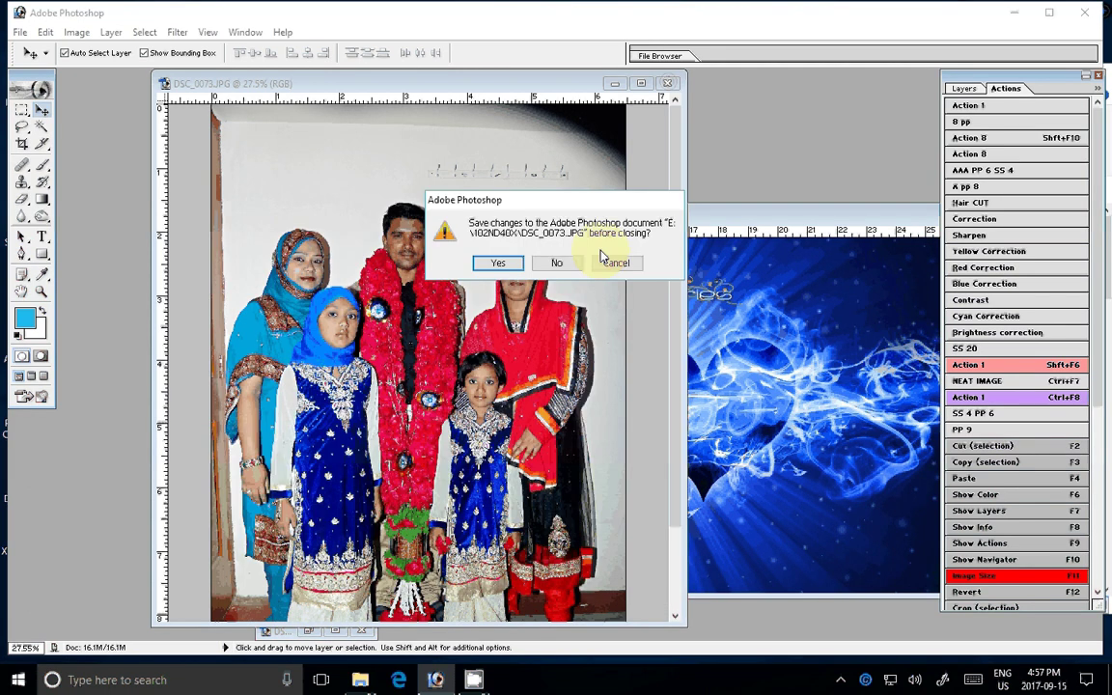
click(557, 263)
mouse_move(360, 679)
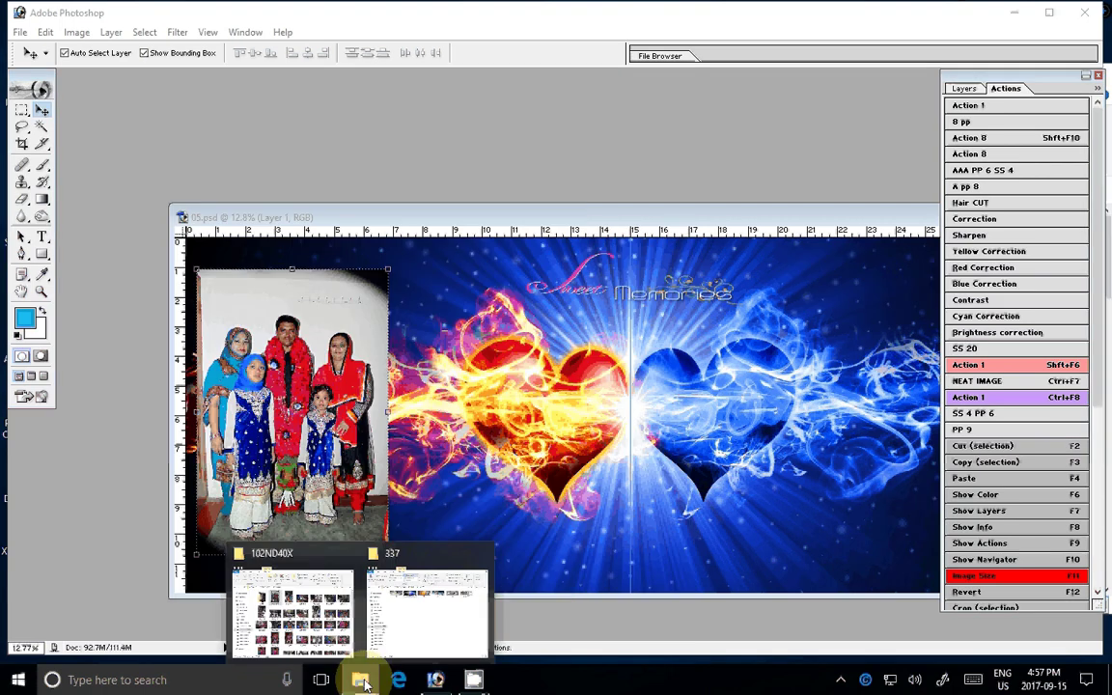
File DSC_0073 into the S DII folder and open DSC_0074 in Photoshop.
click(292, 613)
drag(642, 249, 557, 290)
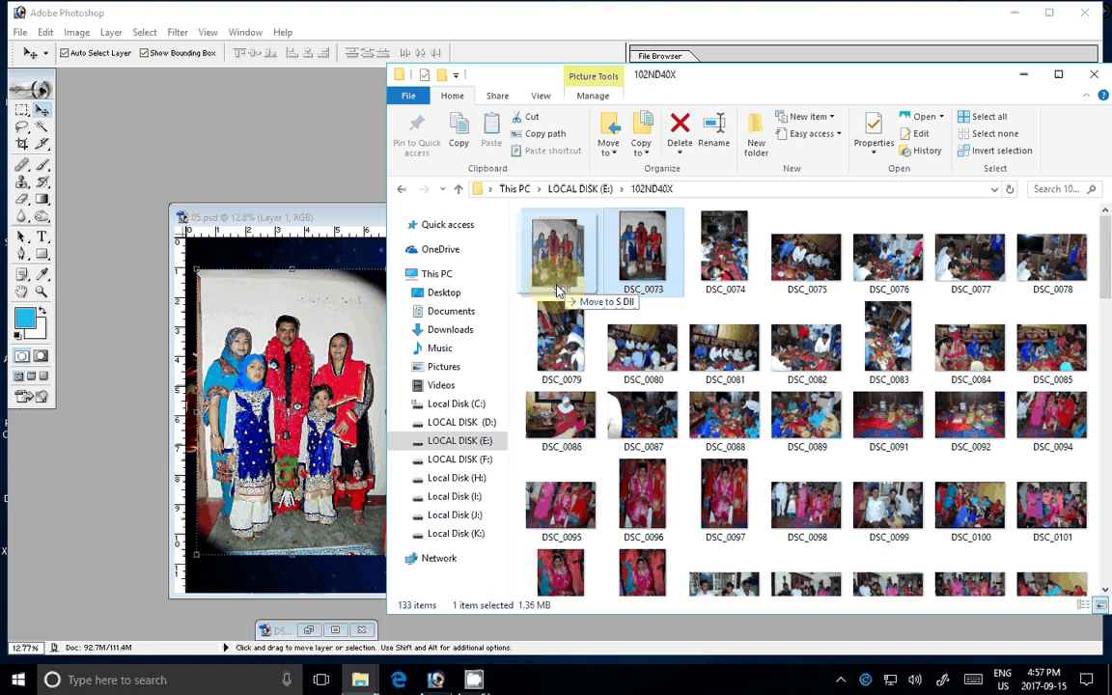
drag(557, 289, 558, 287)
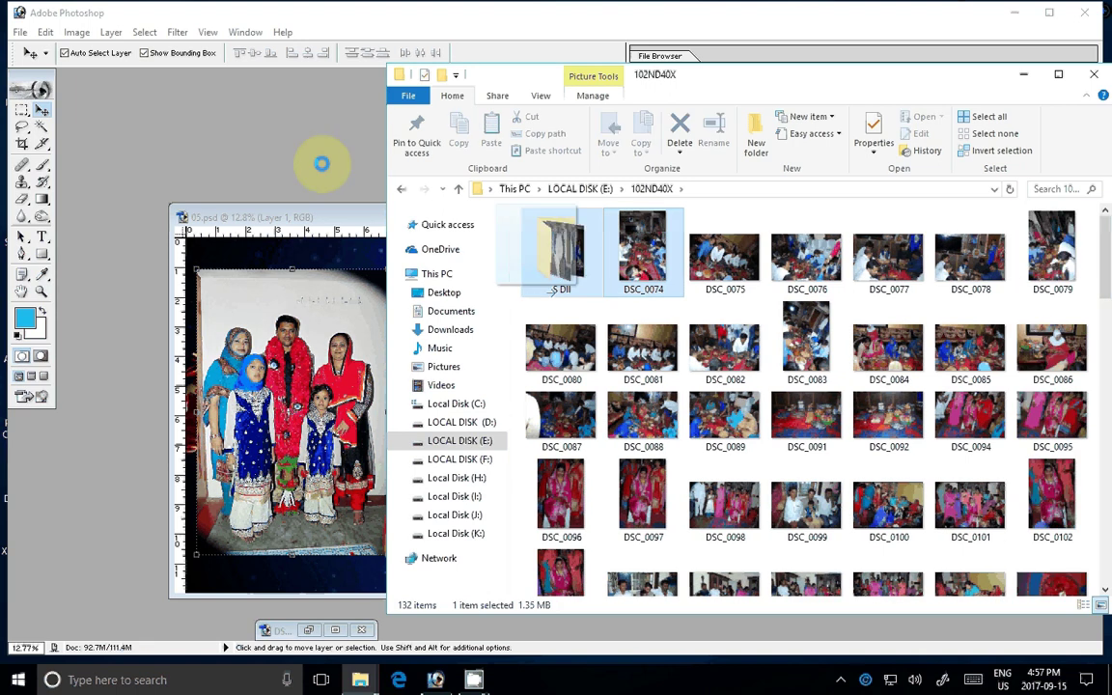
drag(321, 164, 317, 159)
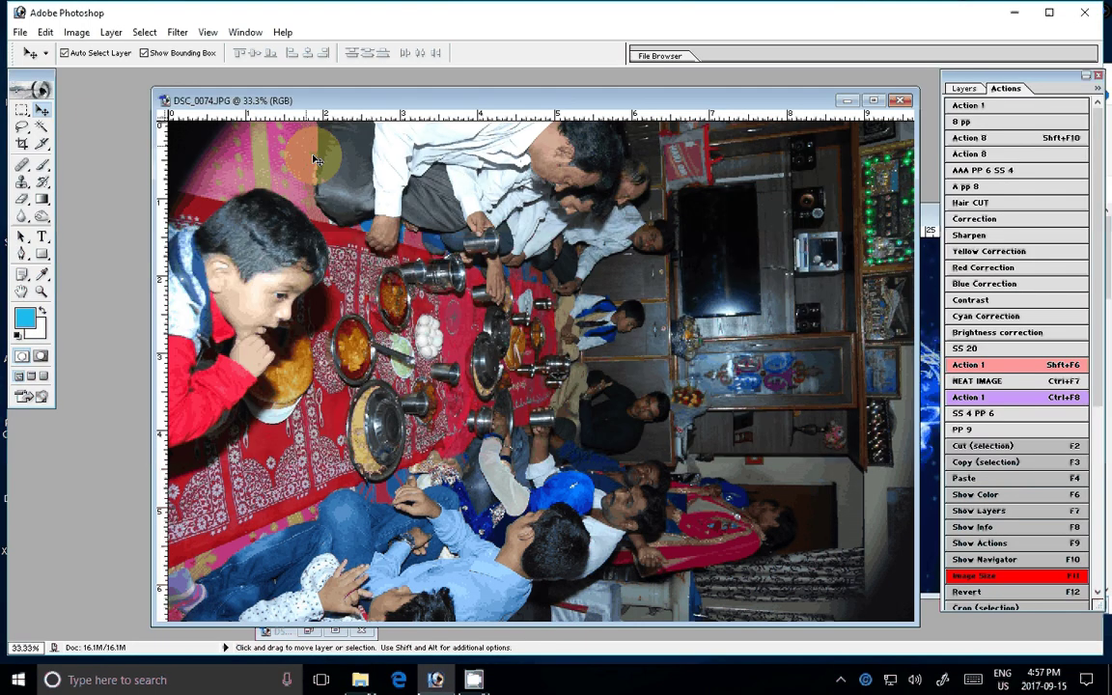
Rotate the party photo 90° upright and drag it into 05.psd beside the family photo.
click(76, 32)
mouse_move(56, 185)
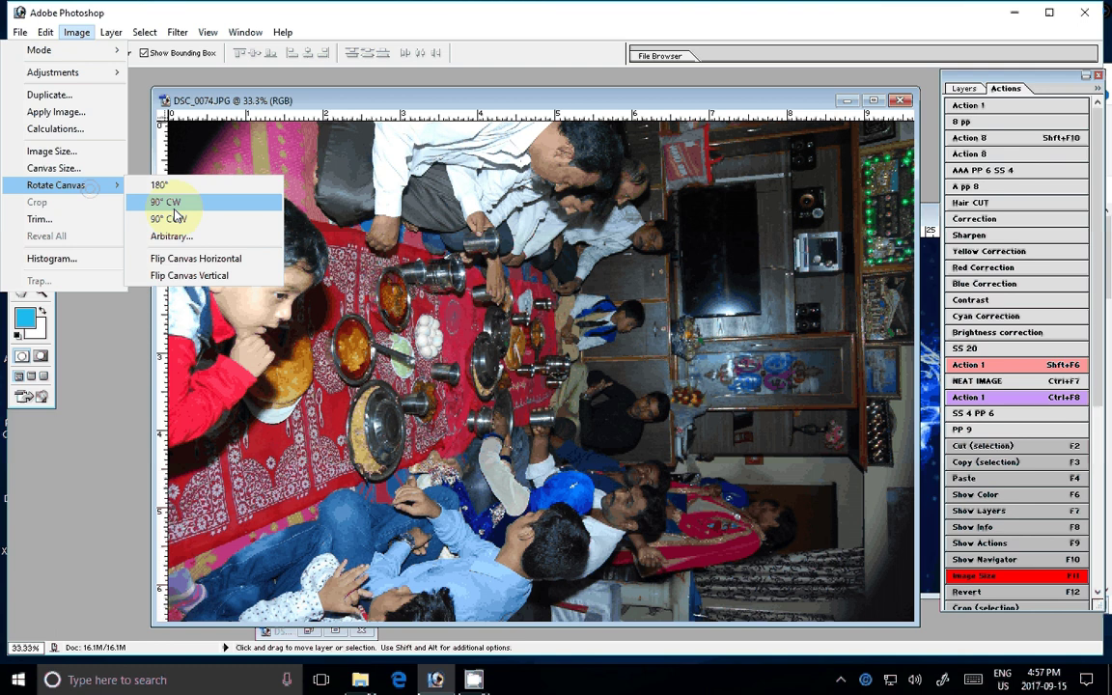
click(171, 217)
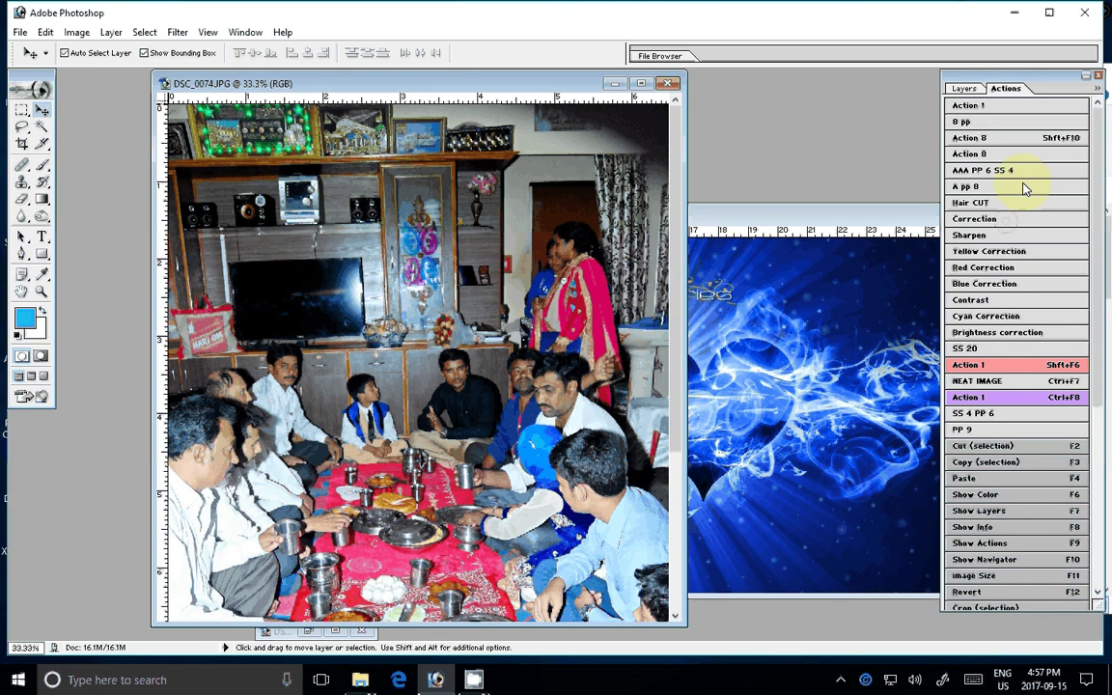
drag(468, 440, 522, 401)
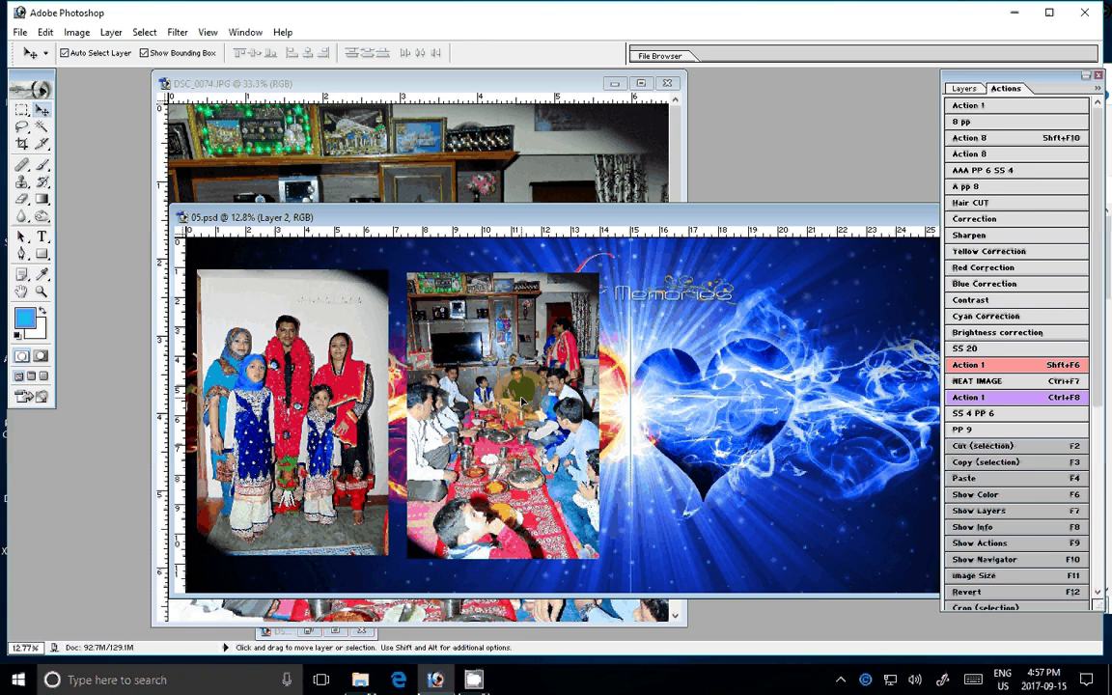
drag(320, 405, 328, 405)
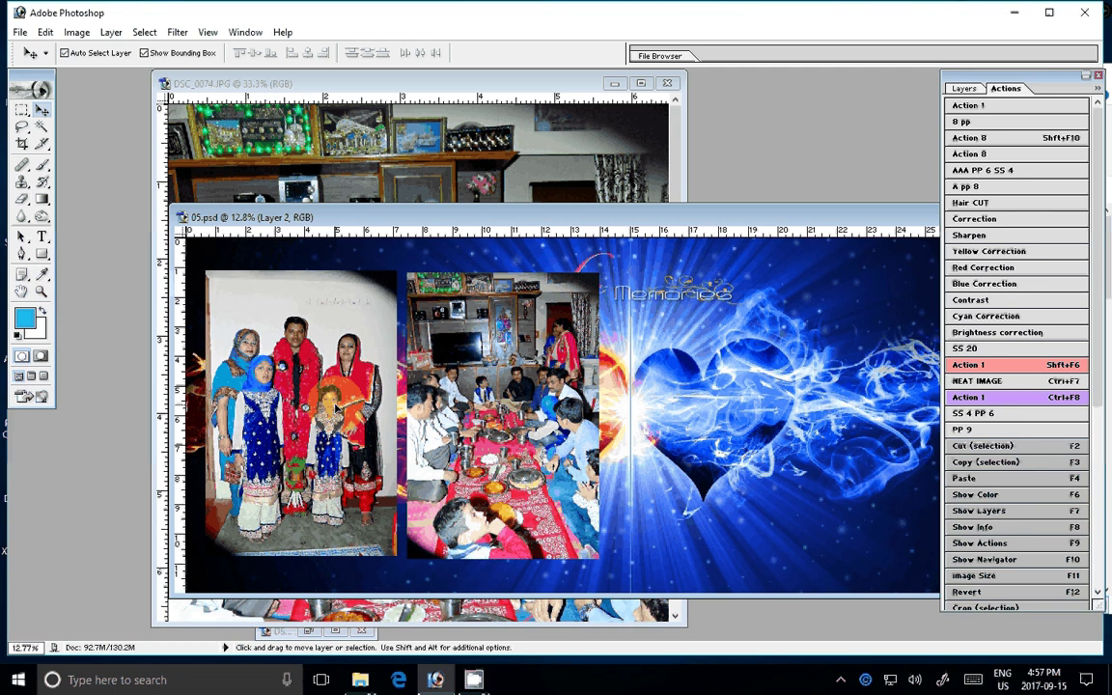
Show the Layers panel and close DSC_0074 without saving.
click(722, 297)
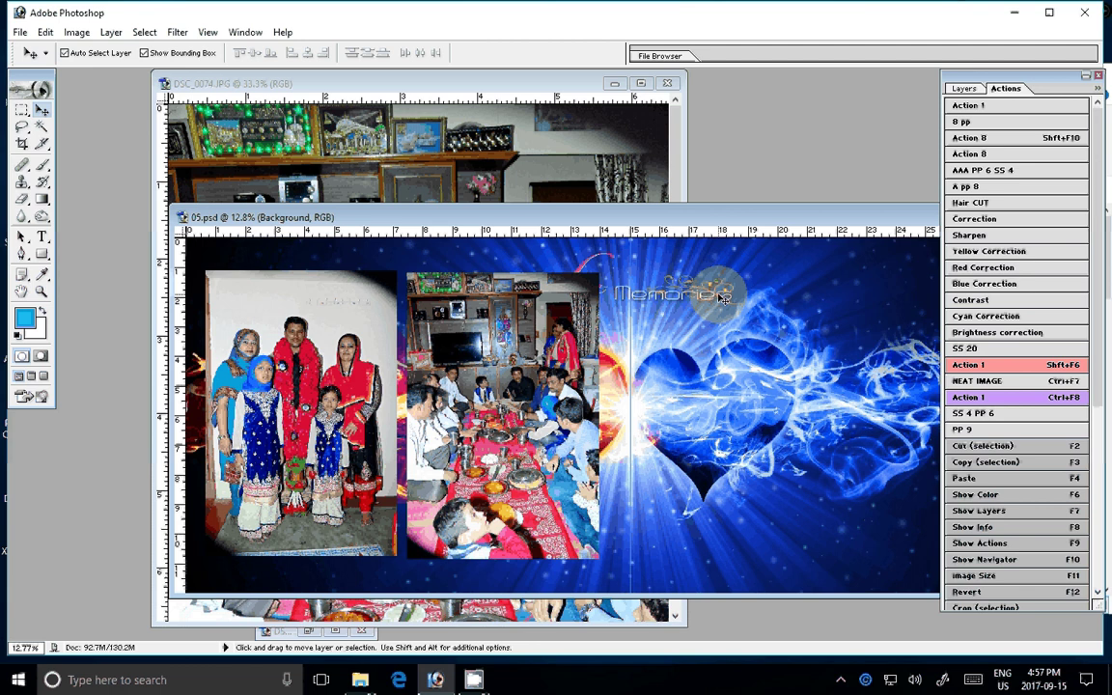
key(F7)
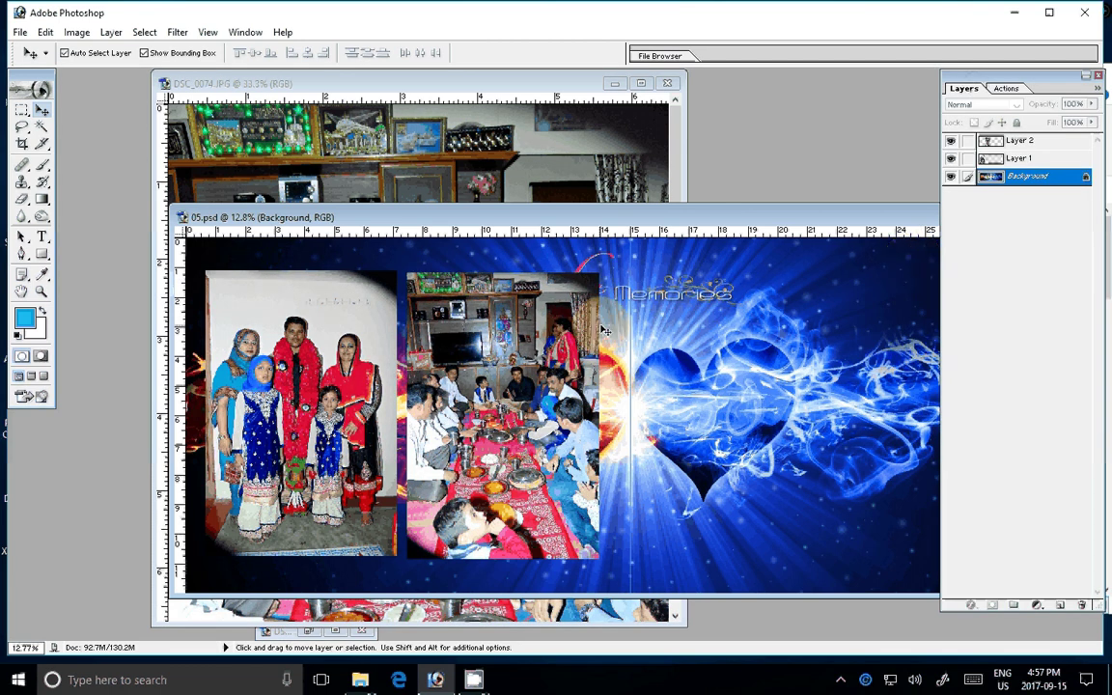
click(579, 123)
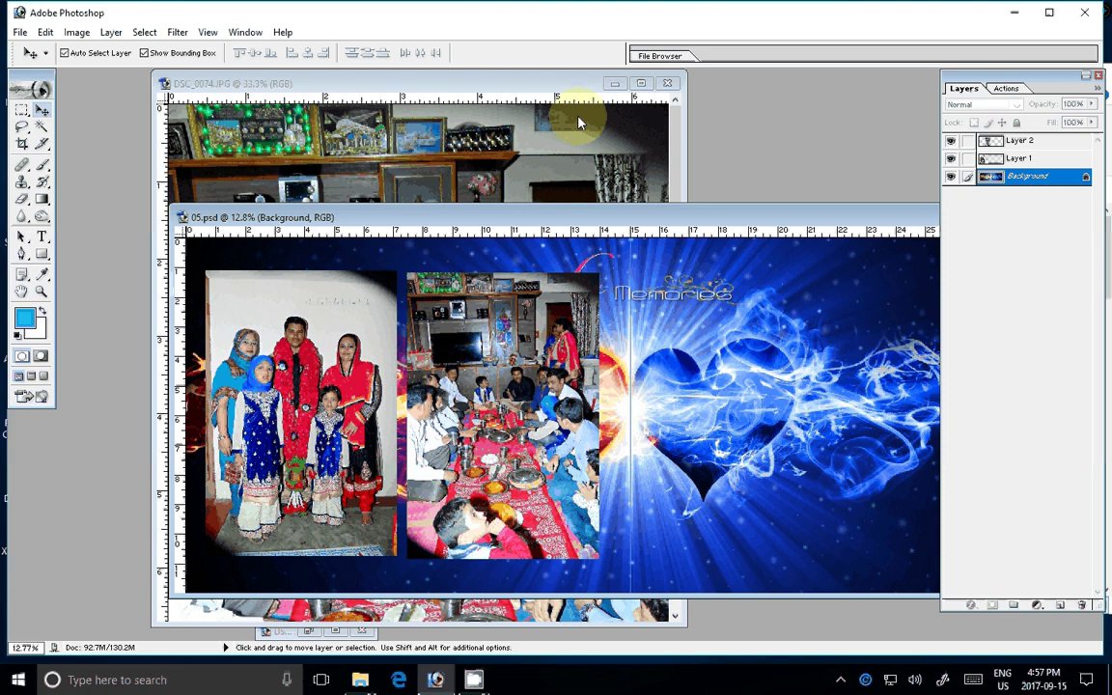
key(ctrl+w)
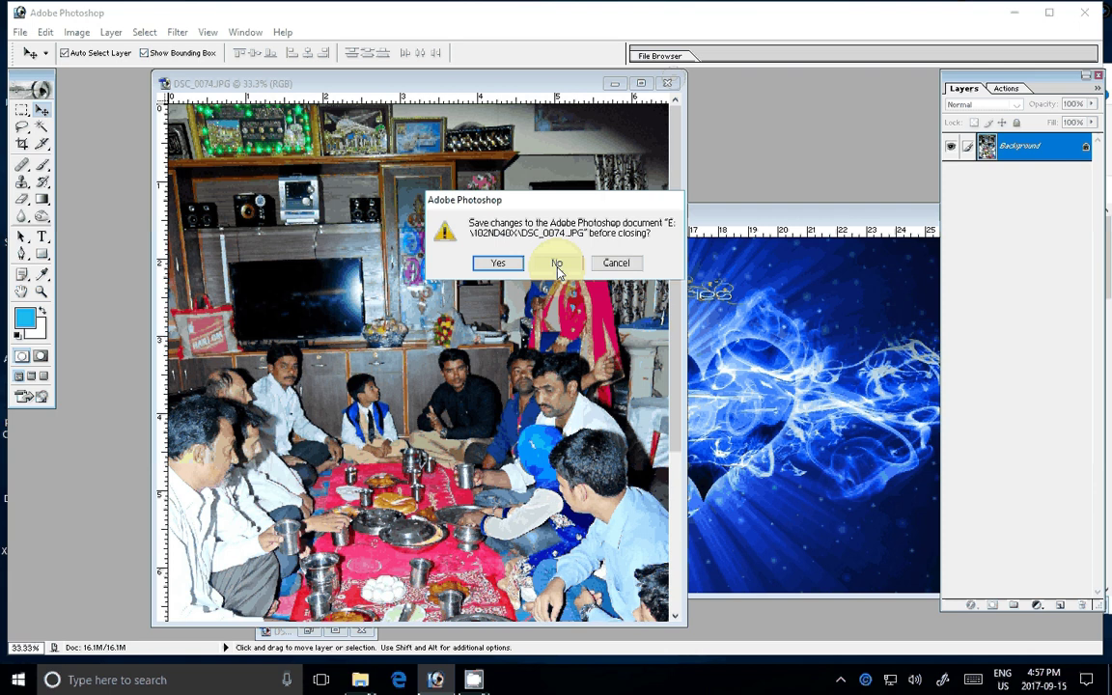
click(557, 265)
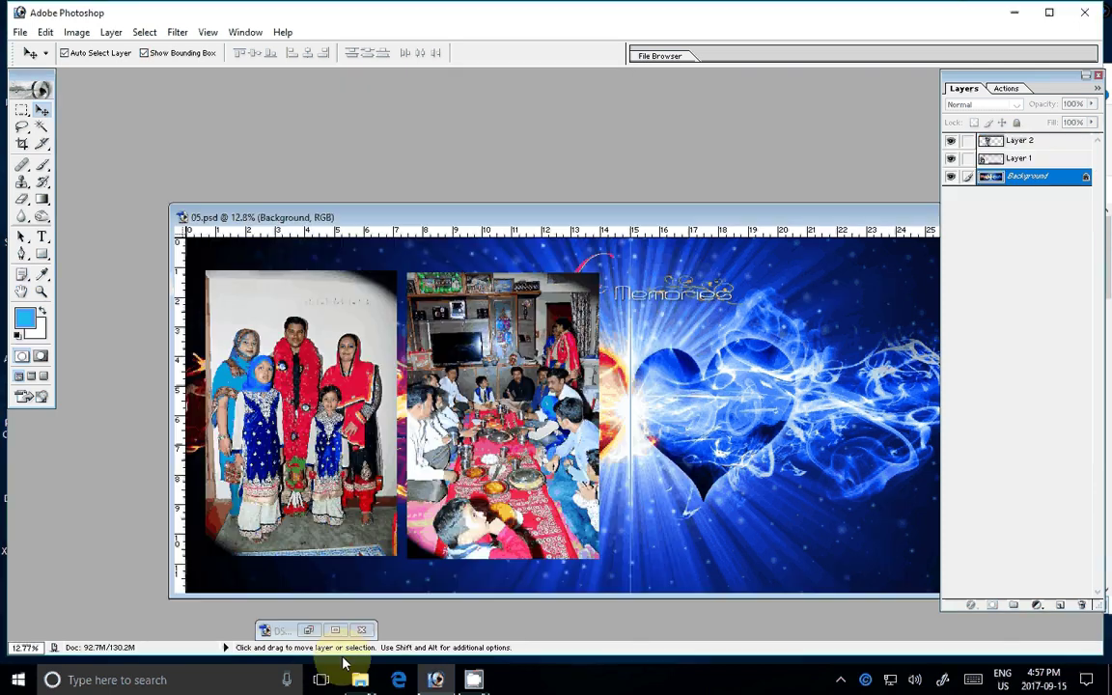
Delete the used DSC_0074 from the 102ND40X folder.
click(359, 679)
click(628, 251)
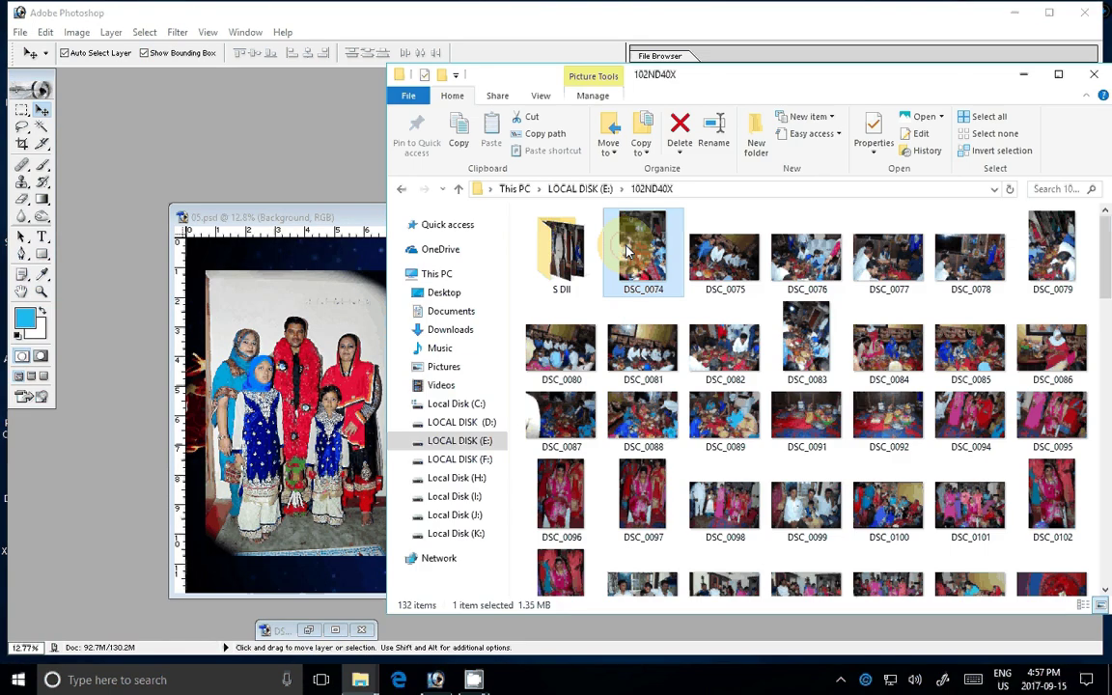
key(Delete)
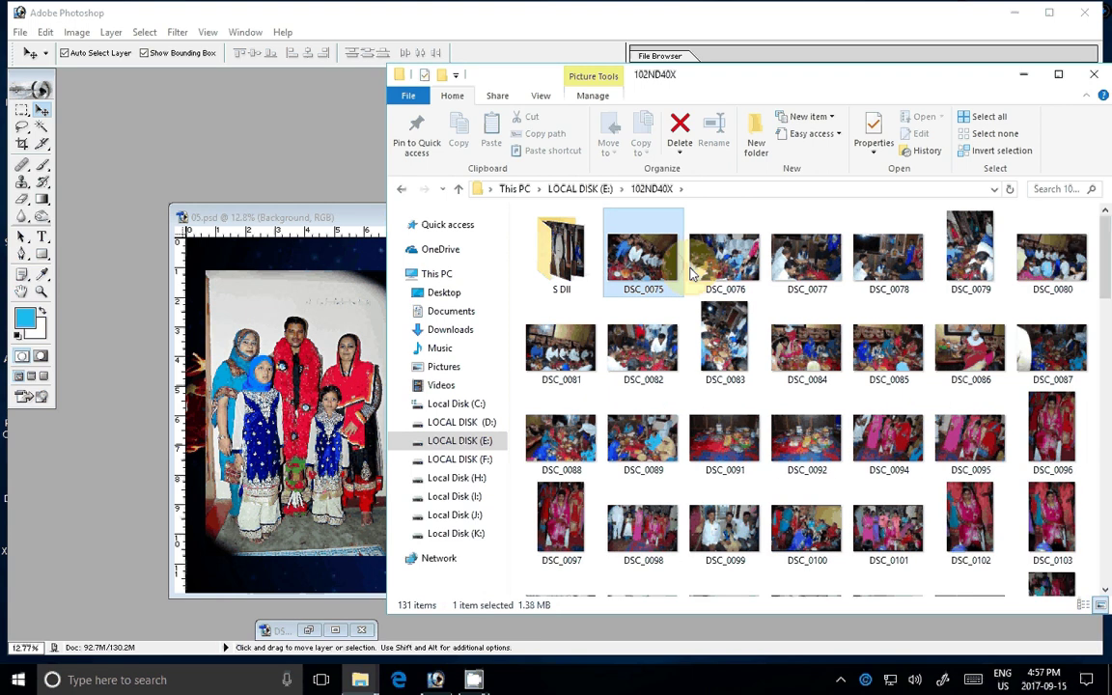
Select DSC_0075 through DSC_0078 and drag them into Photoshop to open.
ctrl+click(691, 274)
ctrl+click(881, 258)
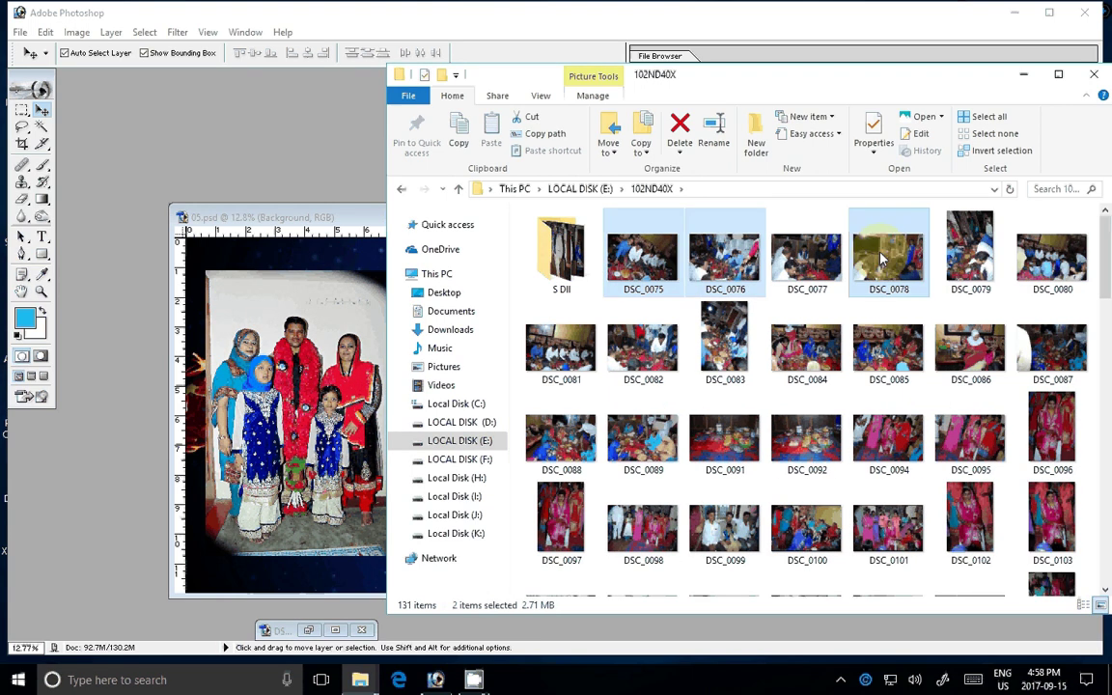
shift+click(652, 256)
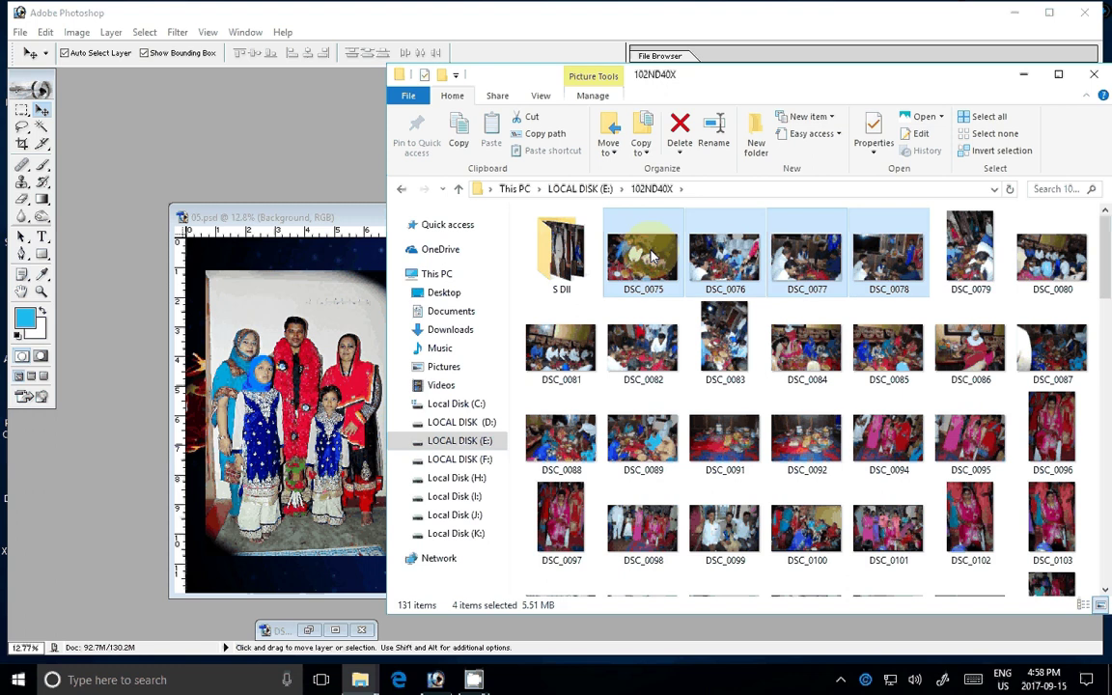
drag(653, 255, 261, 143)
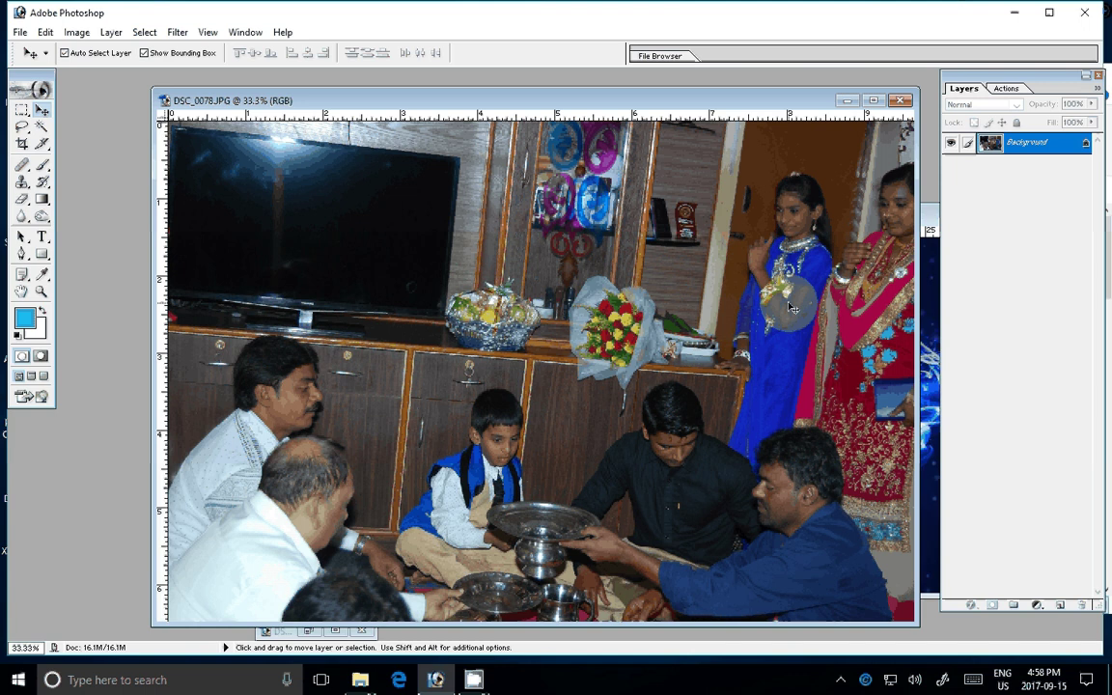
Resize DSC_0078 to 7, apply the Correction action, and place it on the right page's upper area.
key(ctrl+alt+i)
click(519, 347)
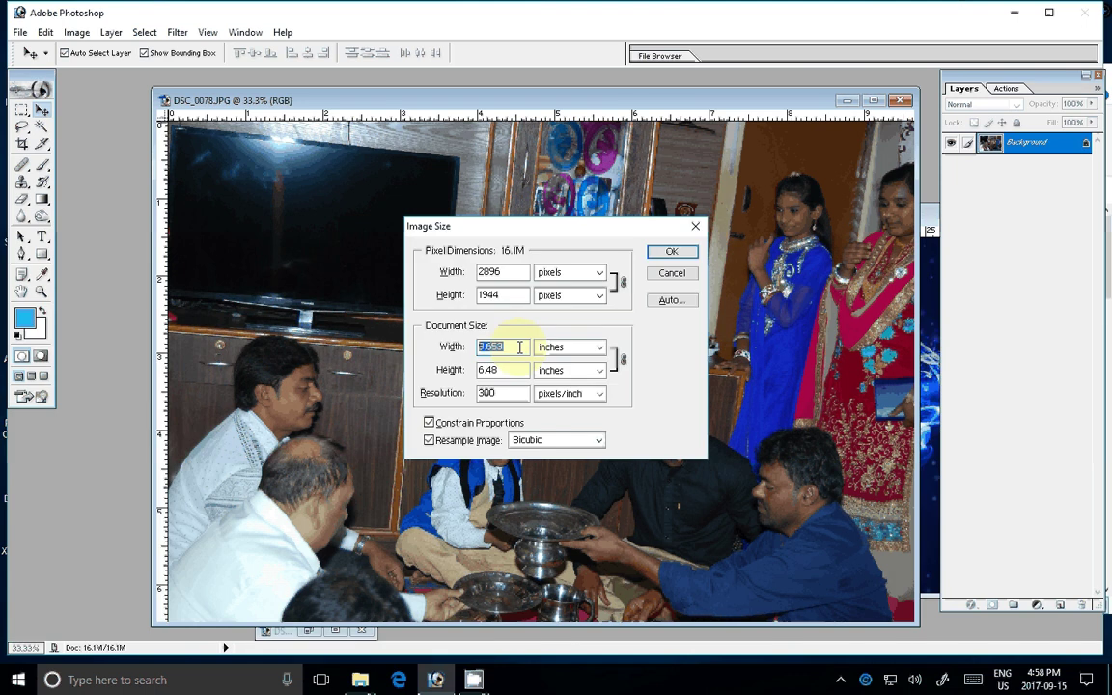
text(7)
click(672, 251)
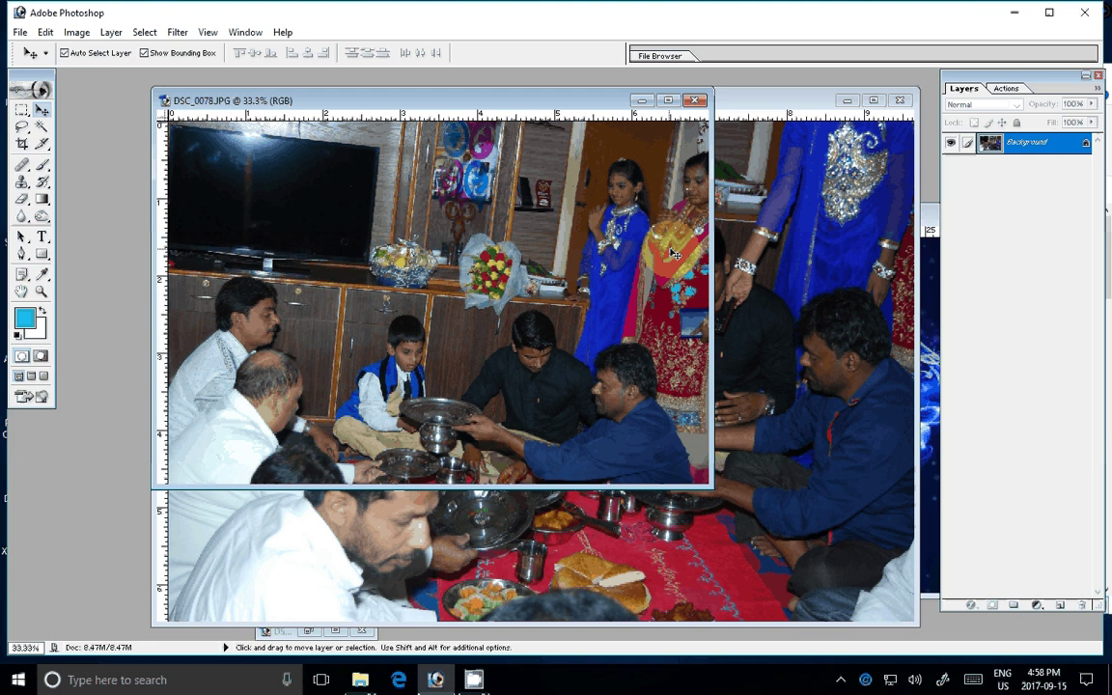
key(ctrl+F7)
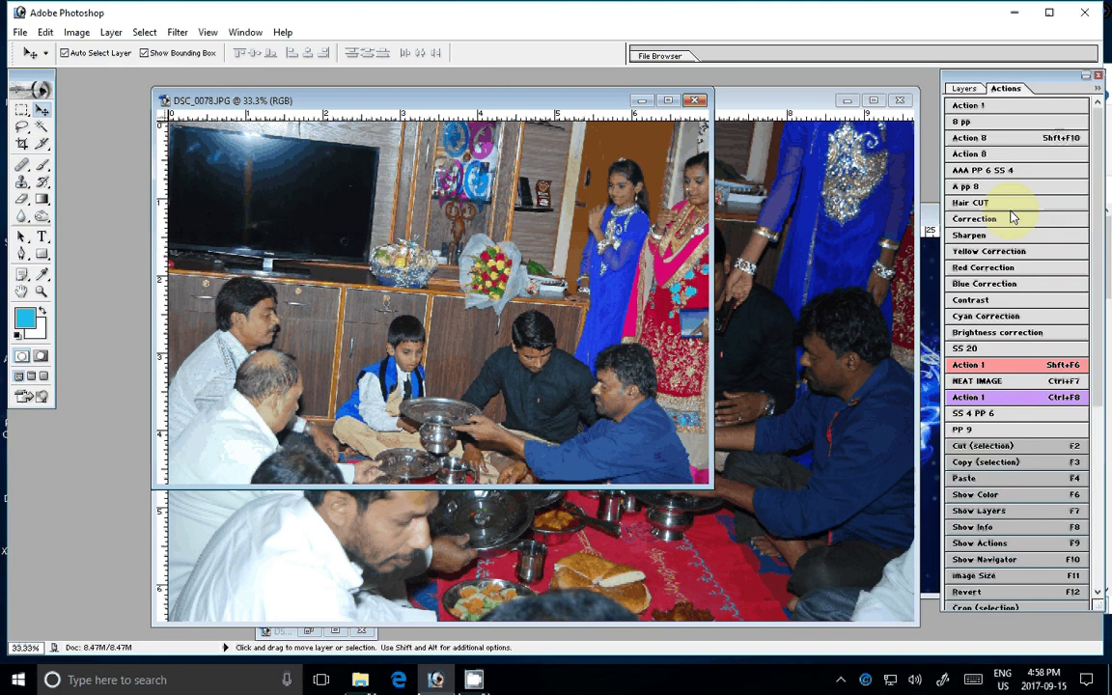
click(1012, 217)
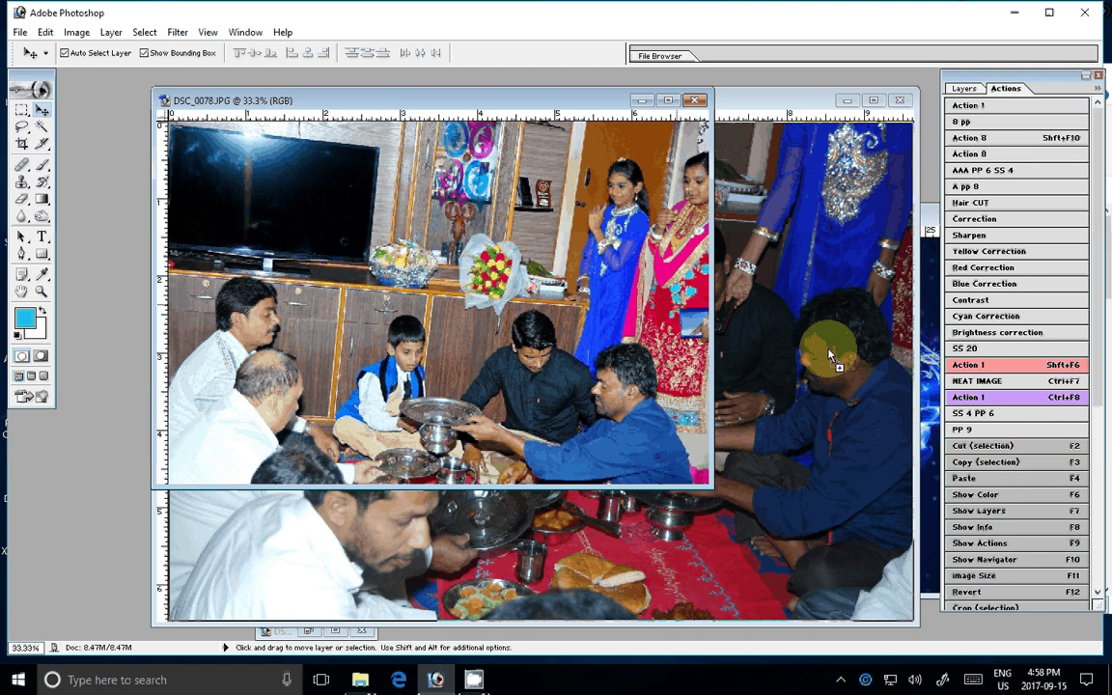
mouse_move(831, 357)
mouse_down()
mouse_move(733, 304)
mouse_move(757, 299)
mouse_up()
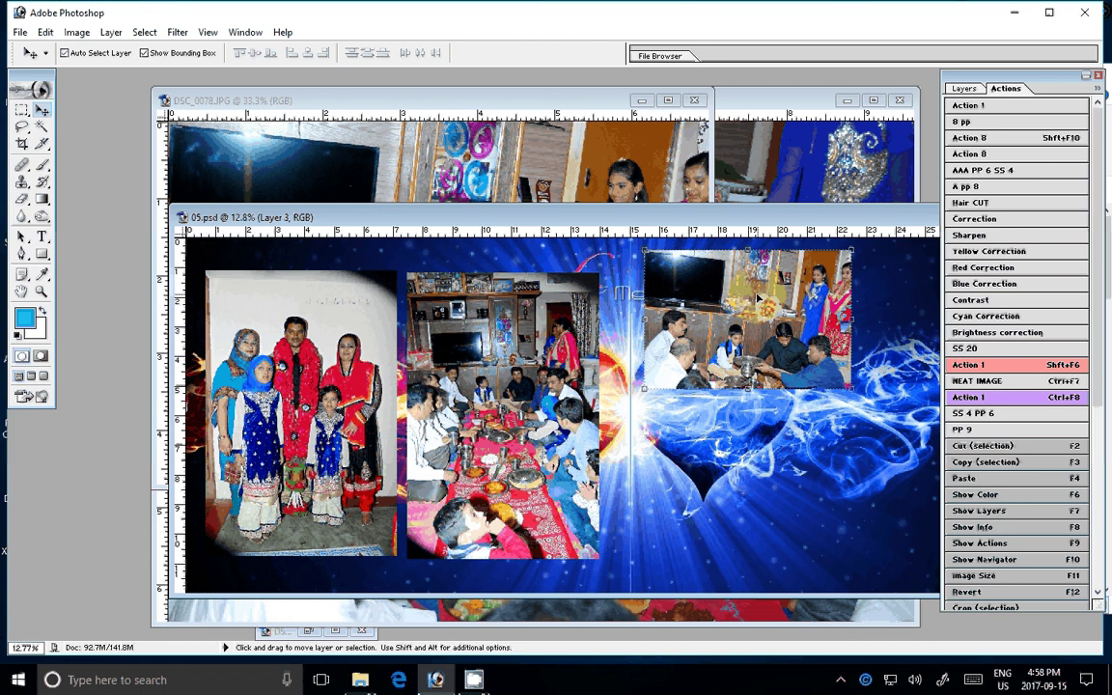
Apply the Correction action to DSC_0077 and move its window aside to reveal the album.
click(739, 165)
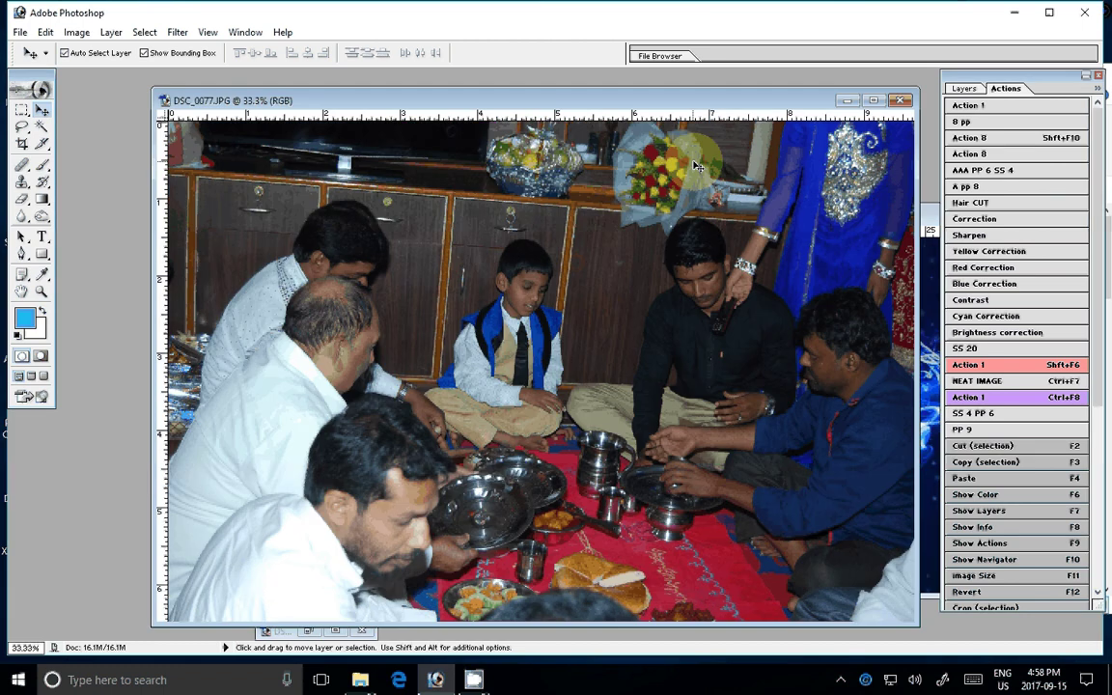
click(1012, 220)
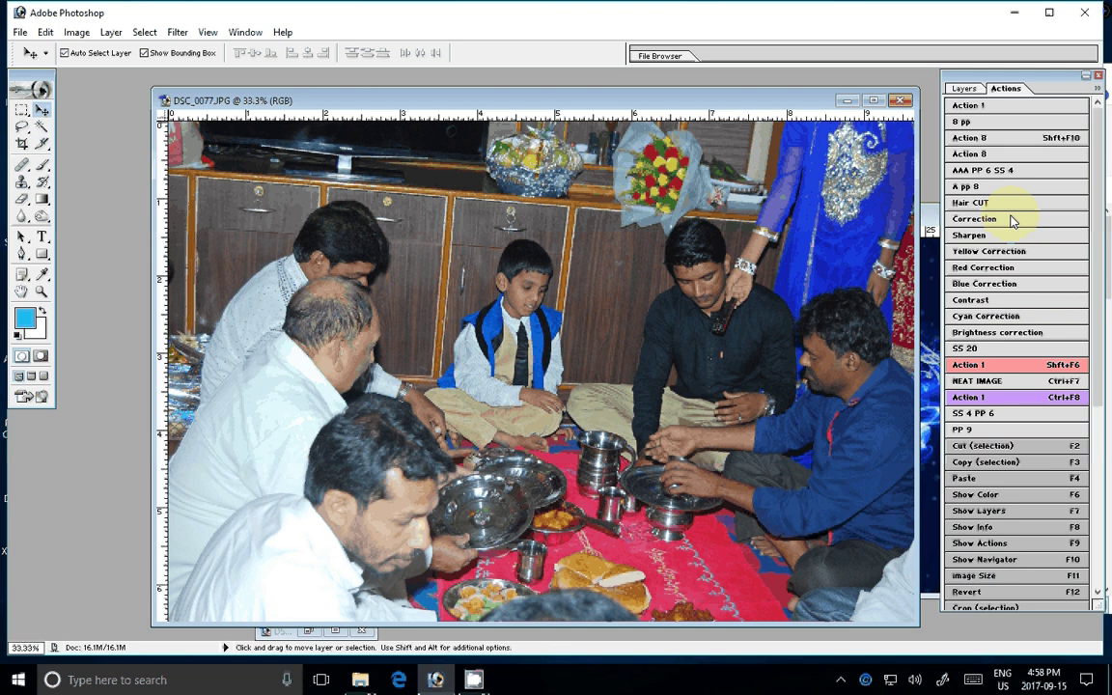
drag(818, 100, 555, 107)
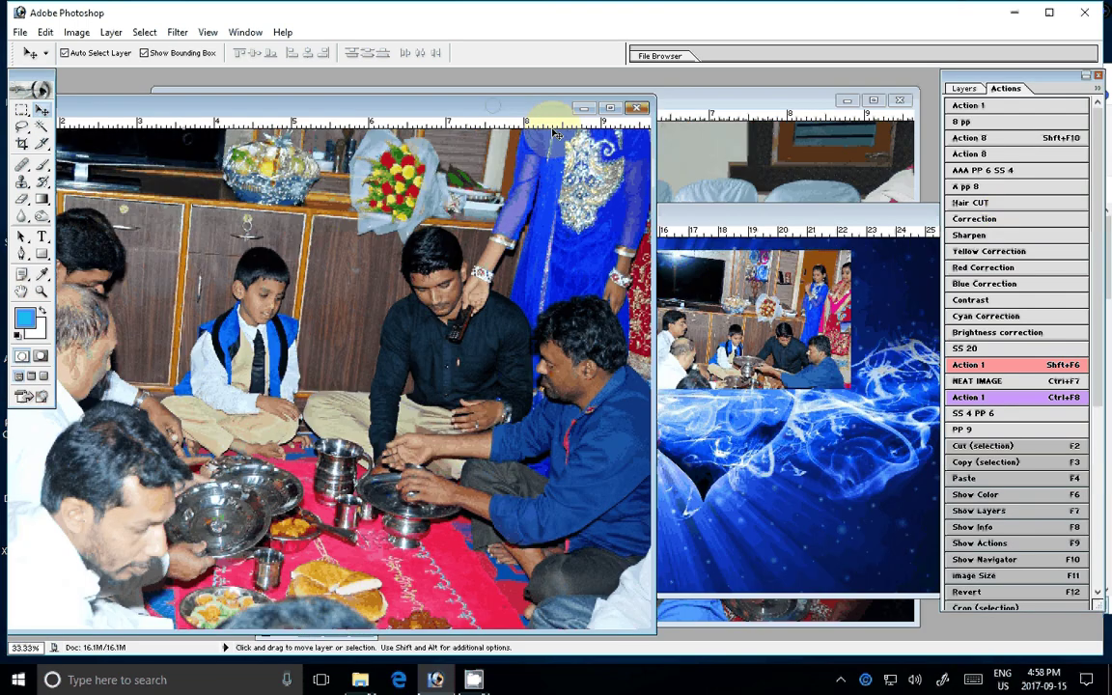
Close DSC_0077, run the Hair CUT action on DSC_0076, and shrink it into the album.
click(640, 110)
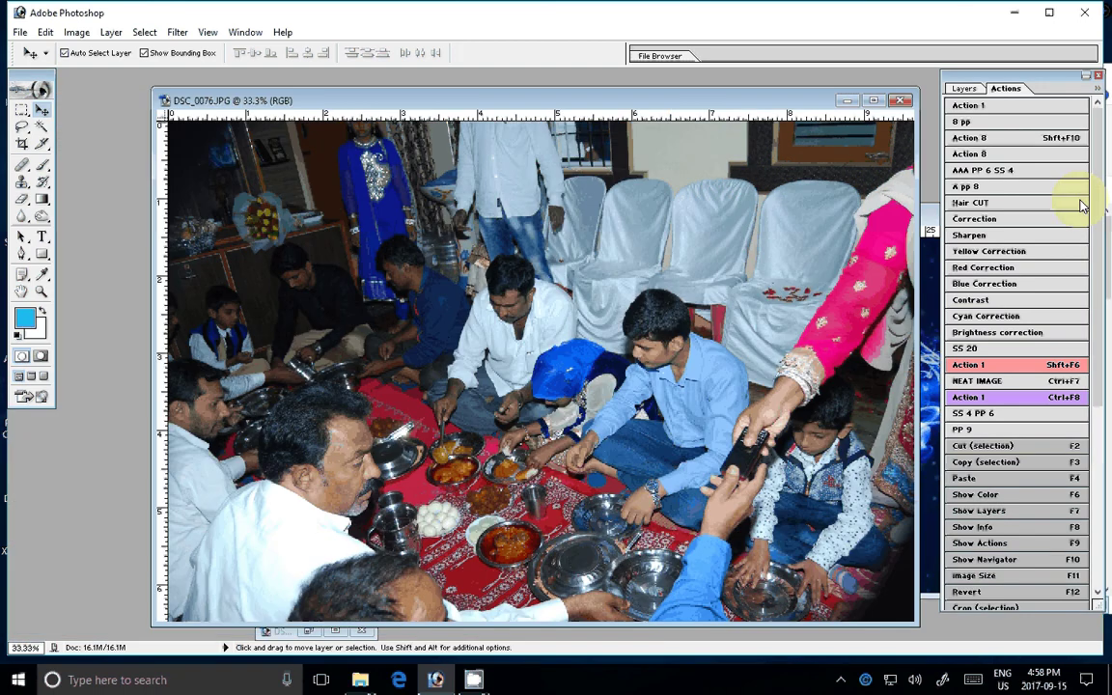
click(1081, 205)
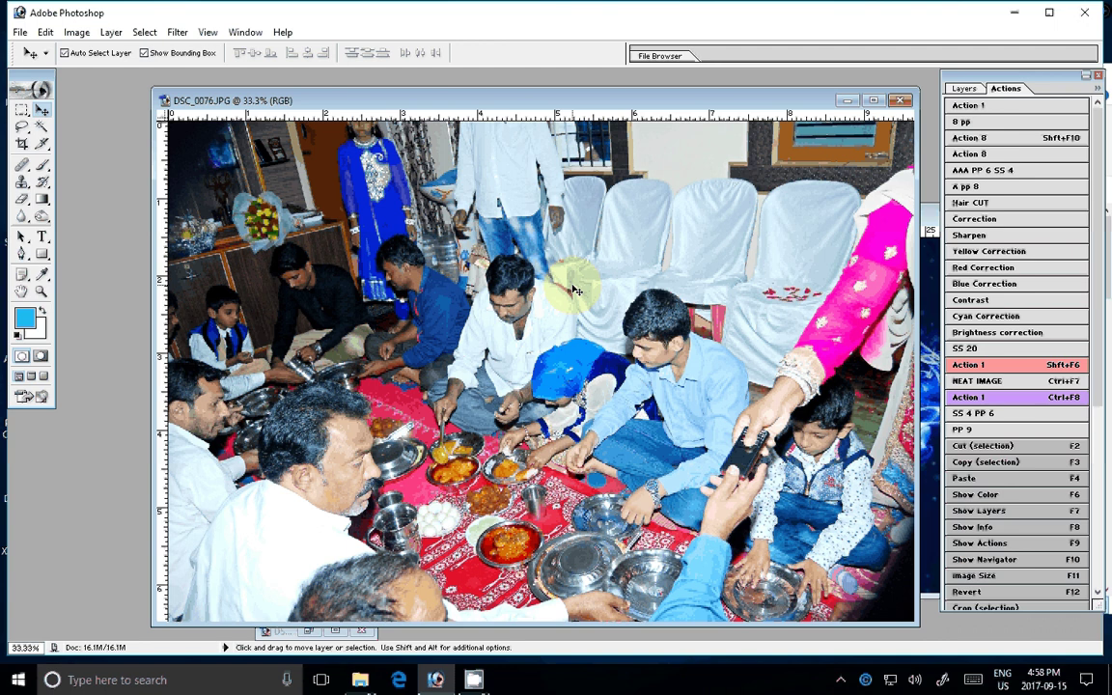
key(F11)
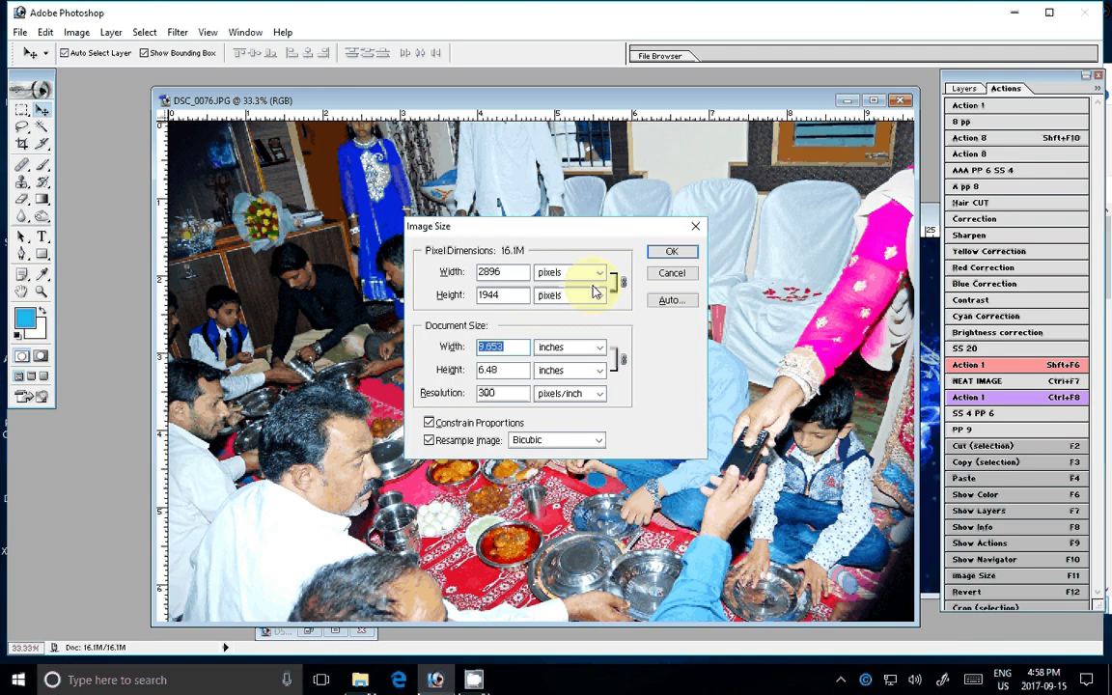
key(Return)
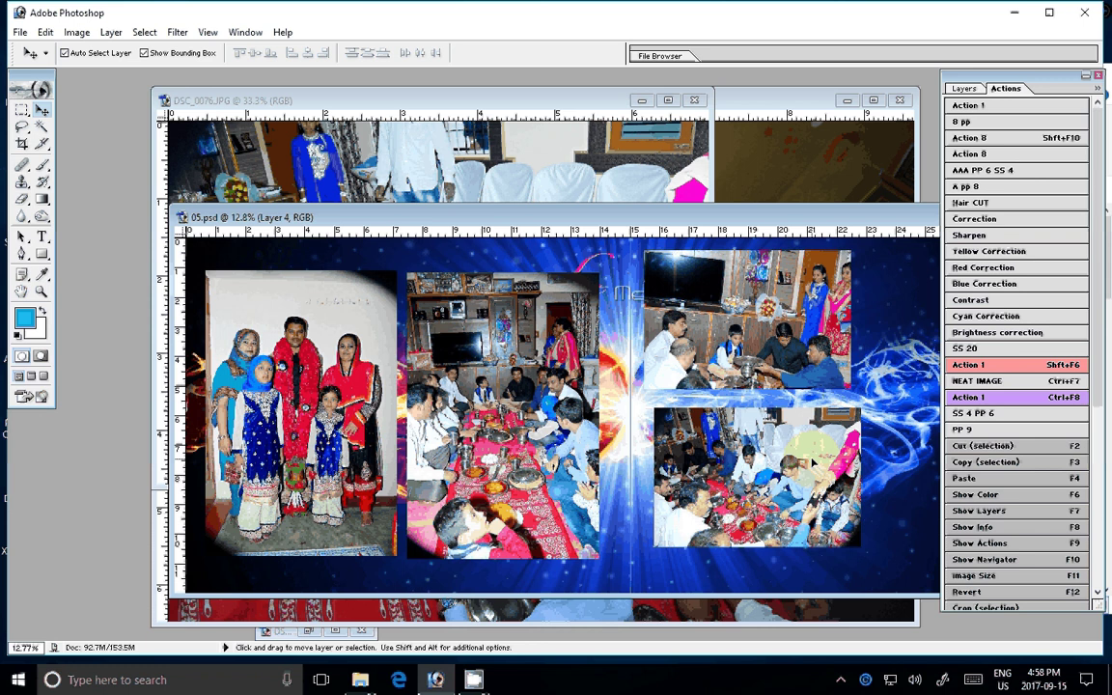
Reposition the two right-page photos, zoom out, and close DSC_0076.
drag(751, 322, 751, 343)
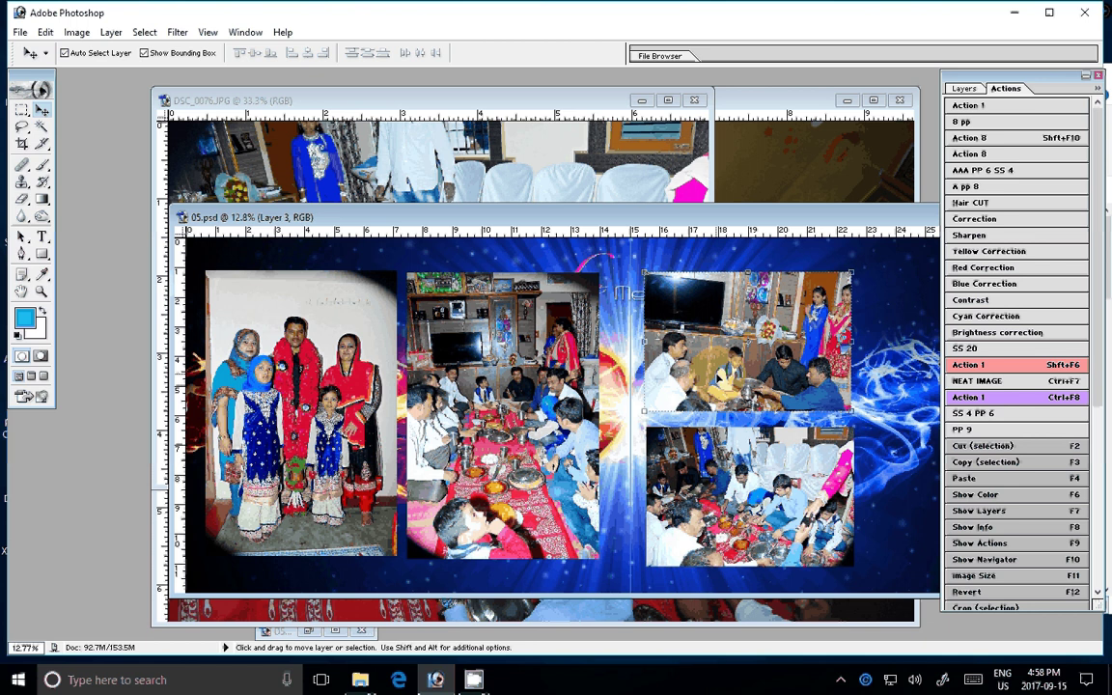
key(ctrl+minus)
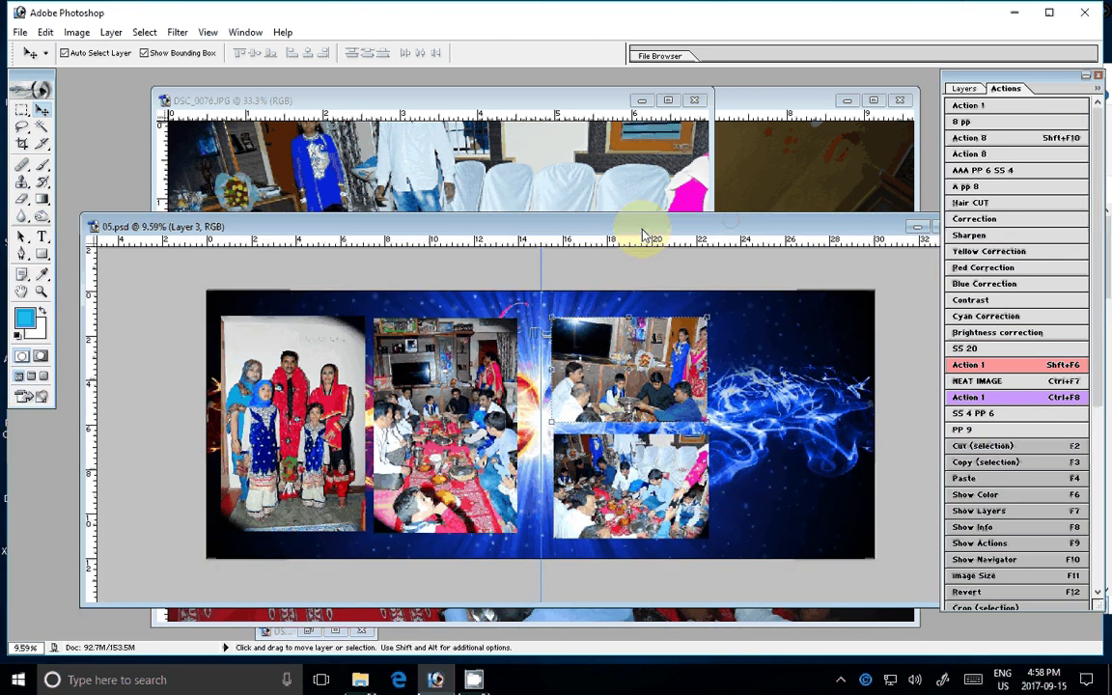
key(ctrl+alt+w)
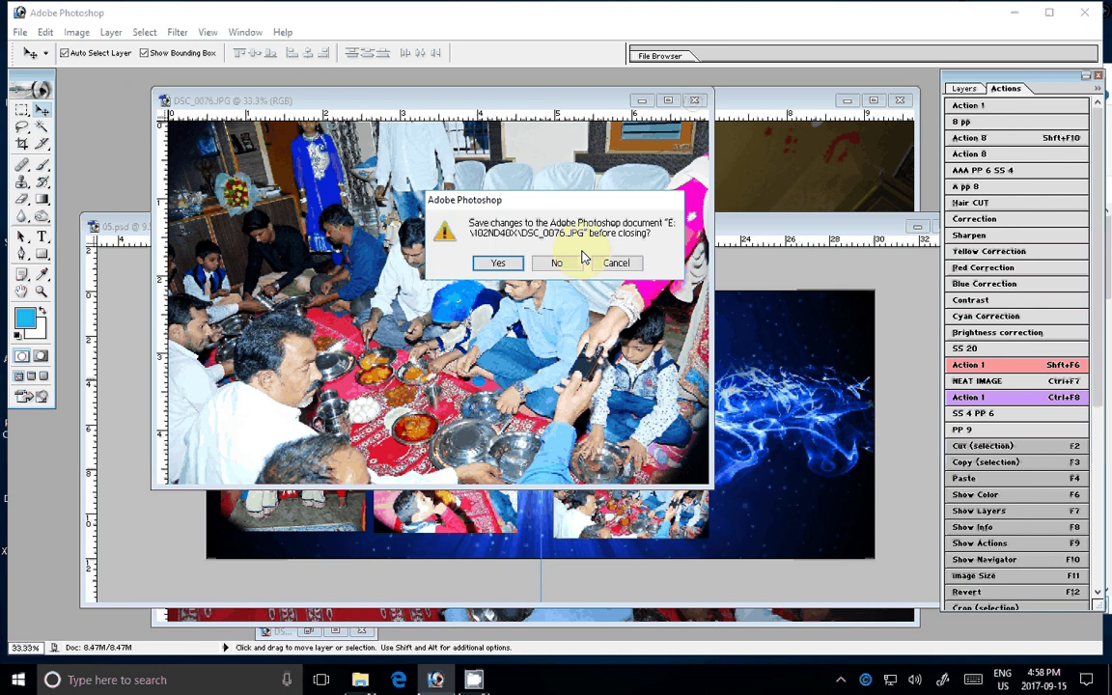
Discard DSC_0076's changes, then brighten DSC_0075 and shrink it into the album.
click(579, 261)
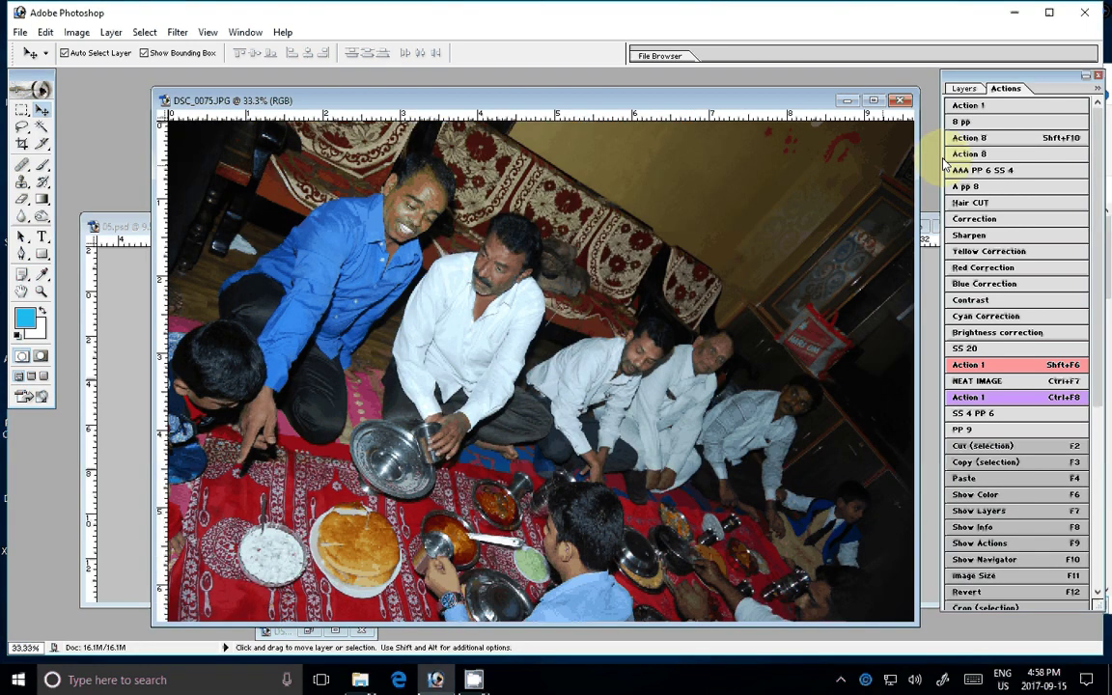
click(948, 155)
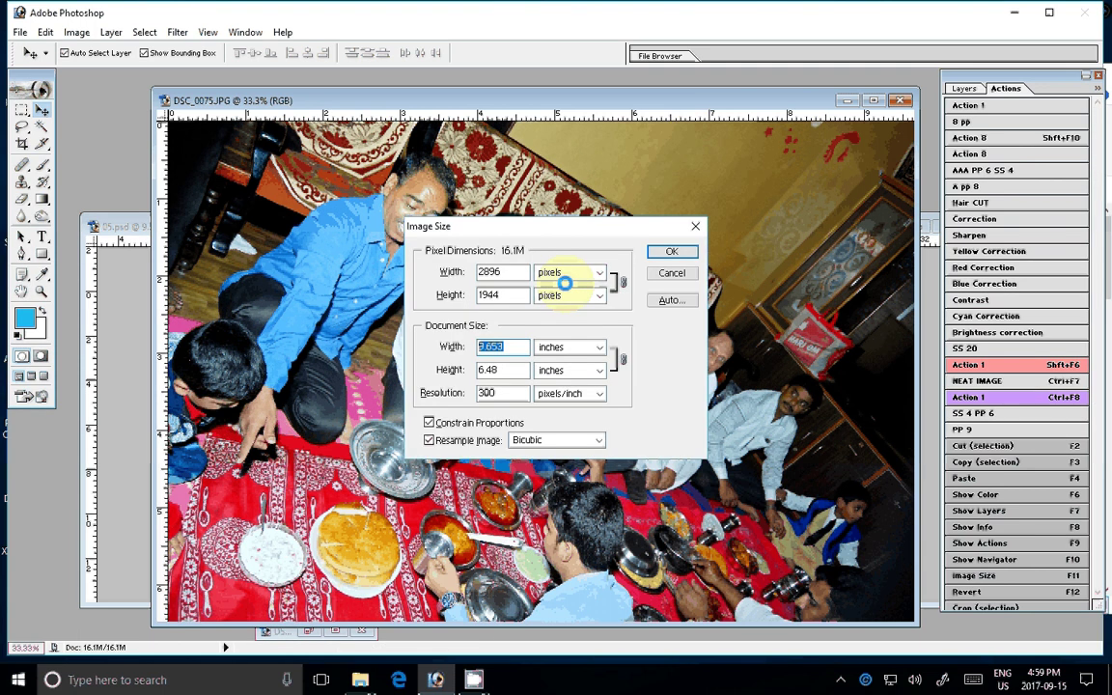
key(Return)
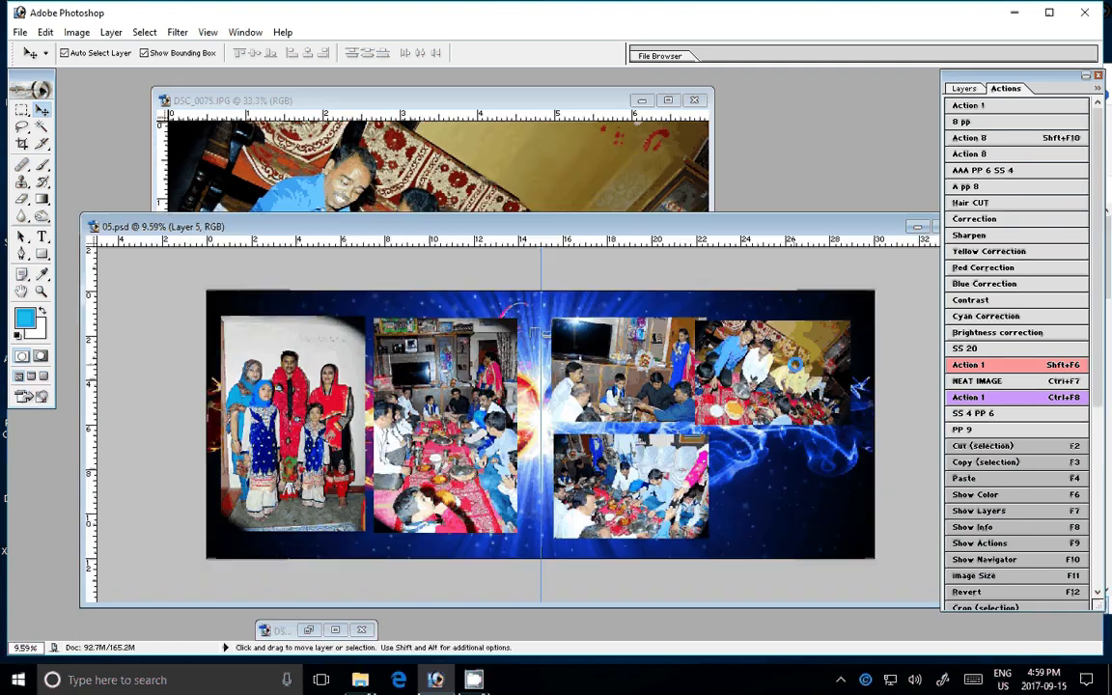
Move DSC_0075 into the upper-right corner and close its source window.
drag(796, 363, 811, 360)
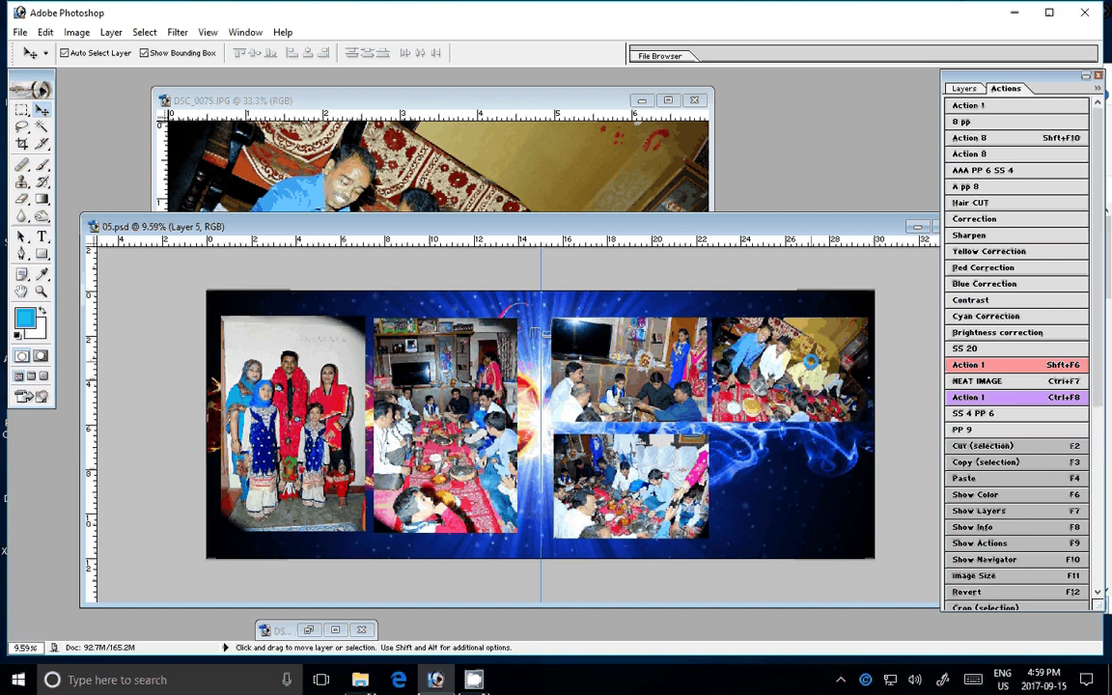
click(501, 196)
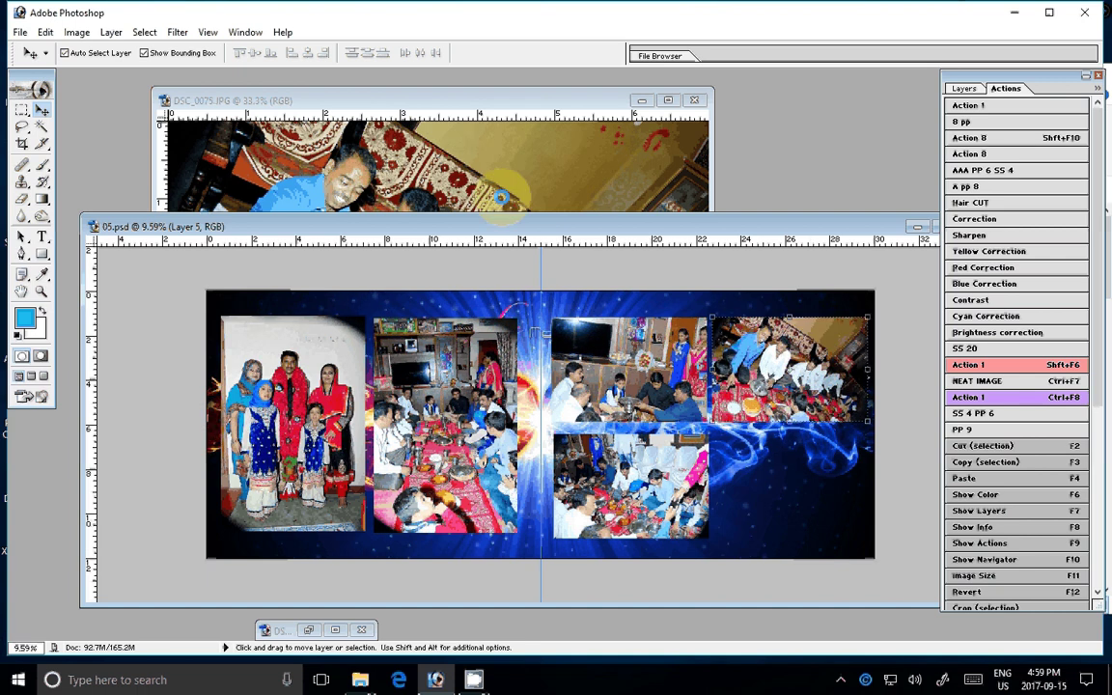
drag(501, 197, 394, 621)
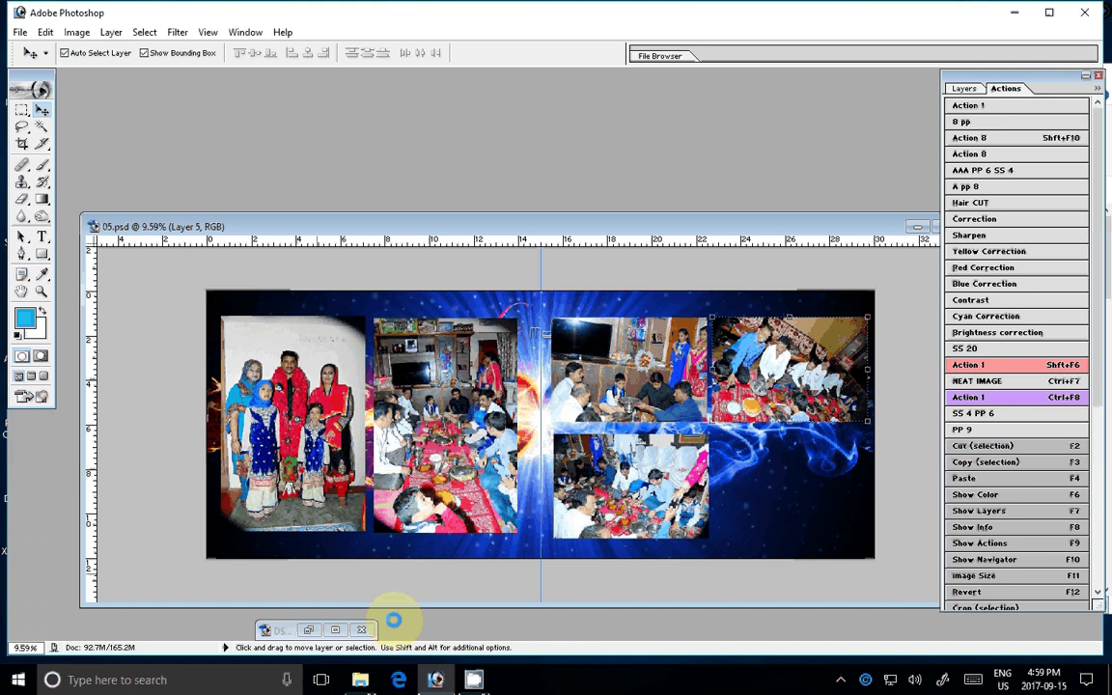
click(360, 679)
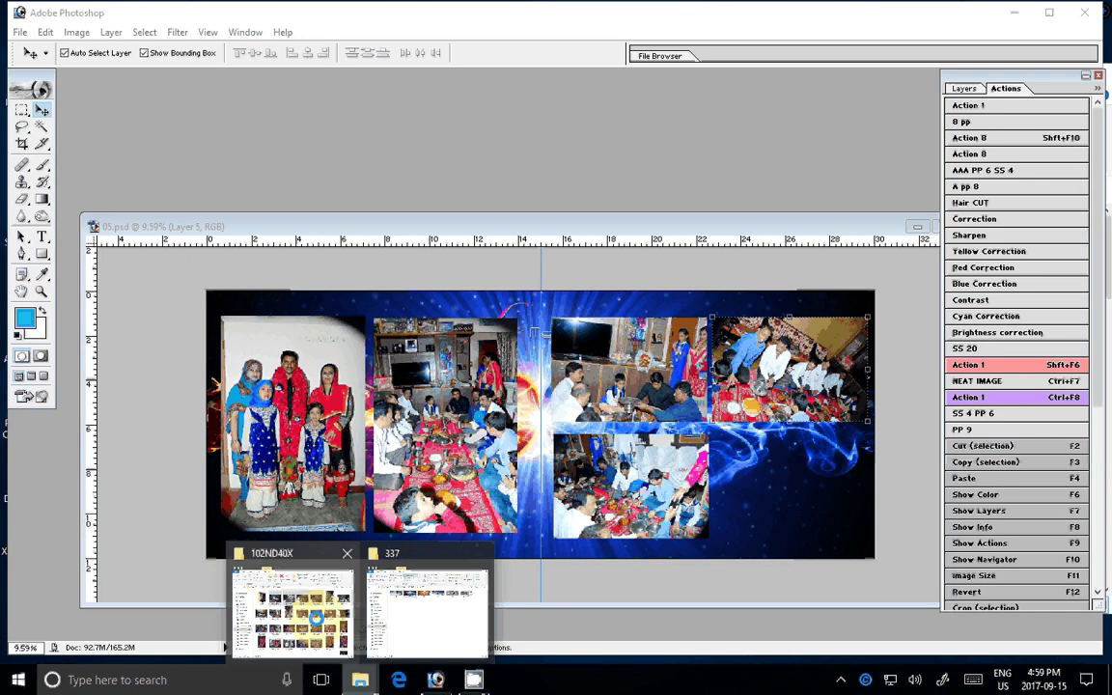
Open DSC_0079, apply the correction action, and shrink it into the album with Image Size.
drag(316, 618, 571, 273)
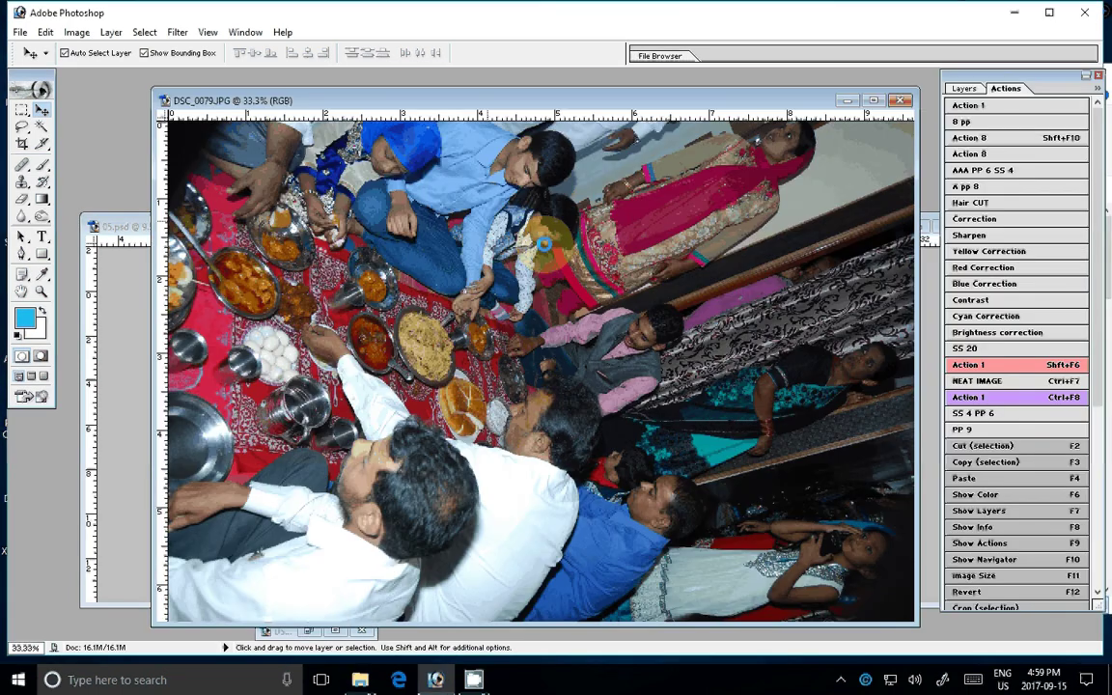
click(1082, 187)
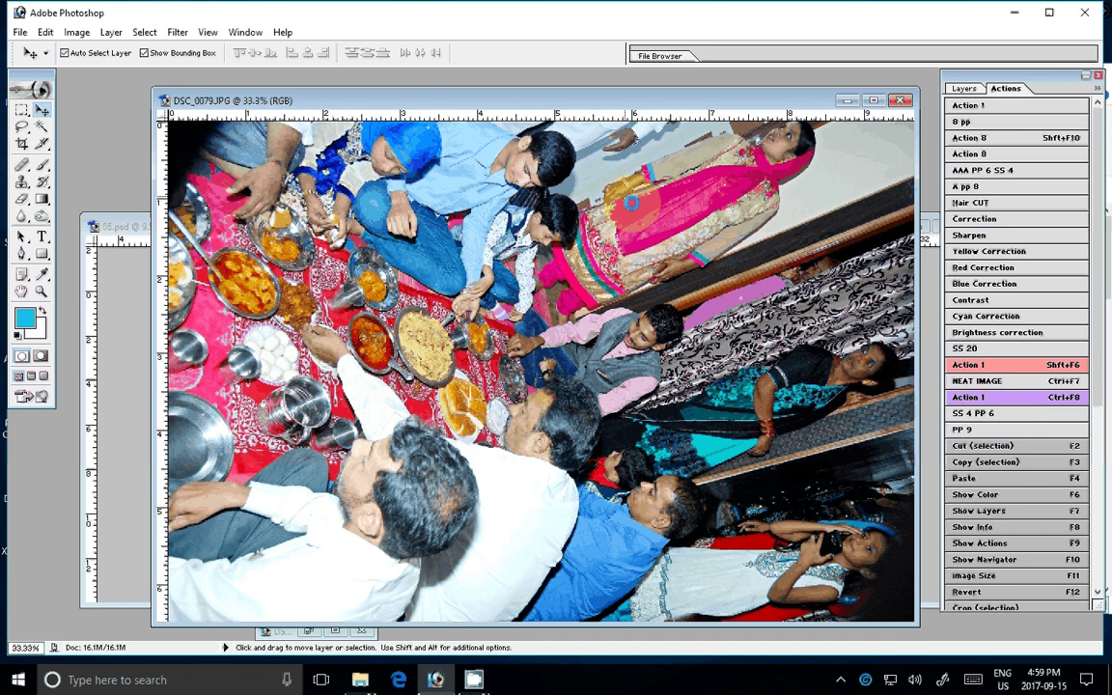
key(F11)
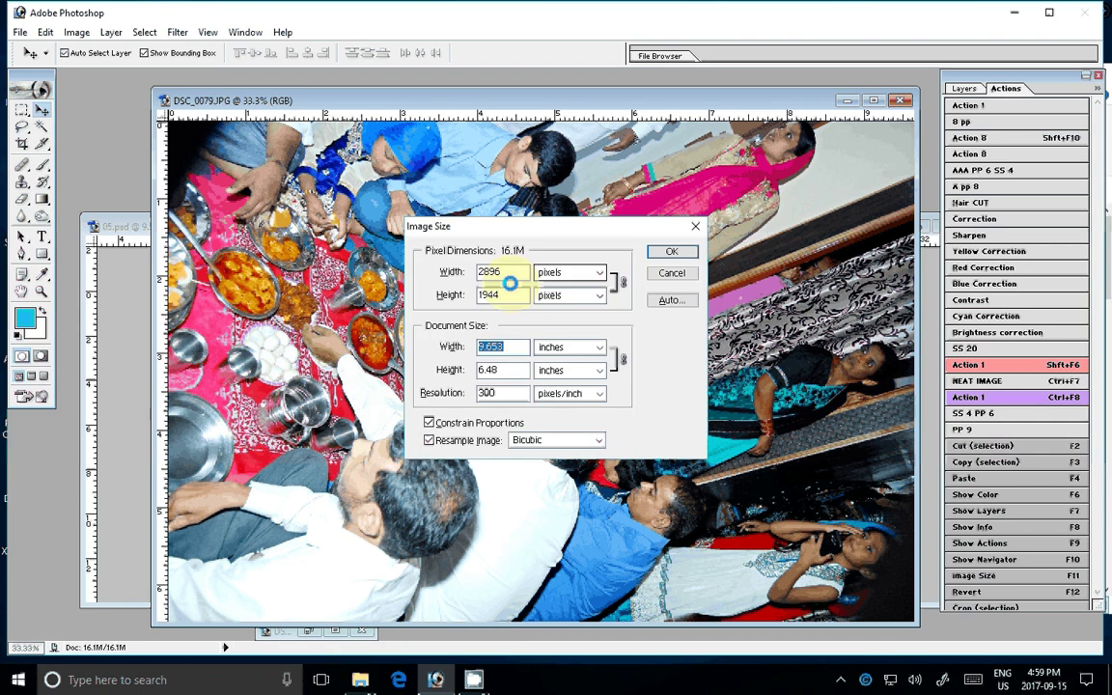
key(Return)
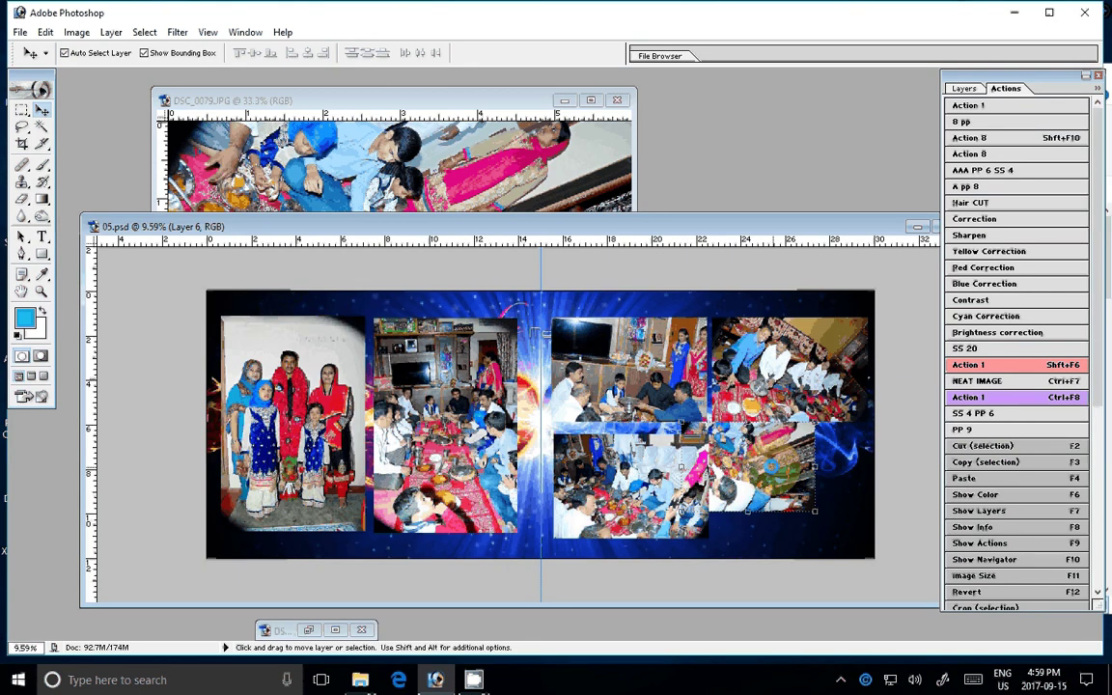
Move and enlarge Layer 6 to fill the lower-right slot, then close DSC_0079.
drag(771, 467, 854, 440)
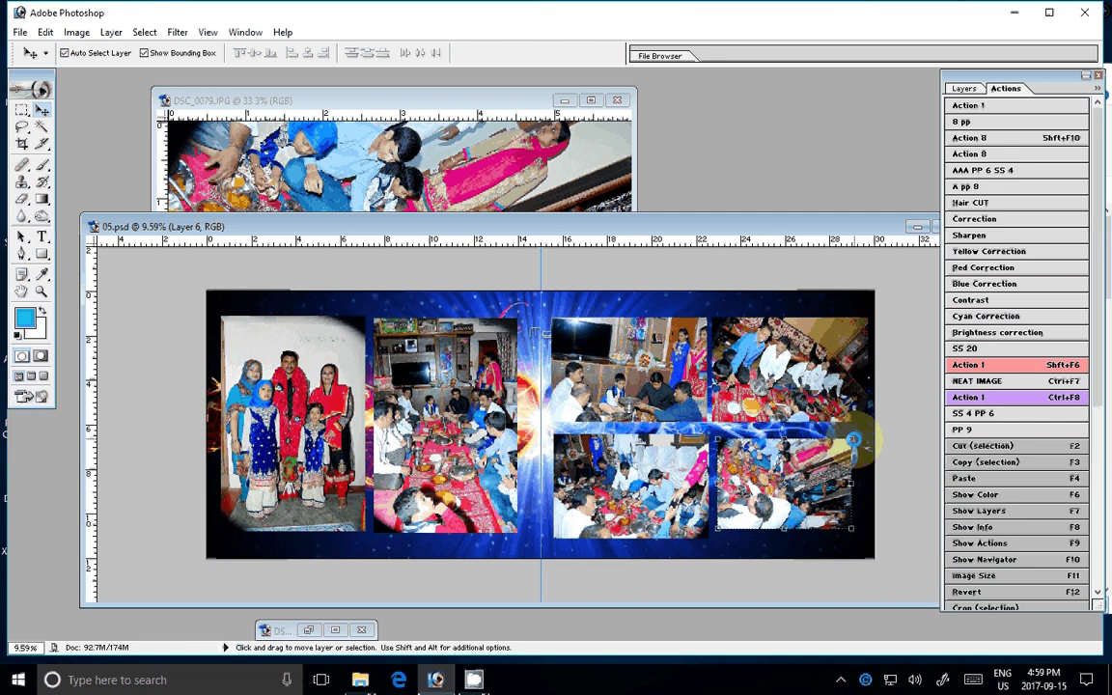
drag(854, 440, 857, 433)
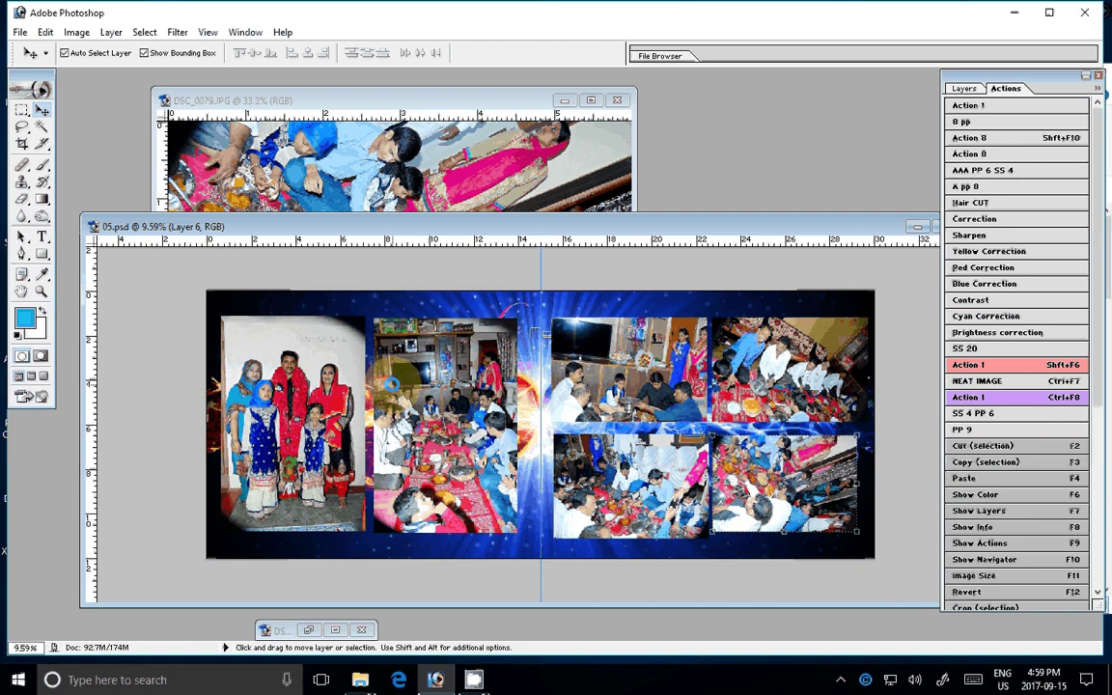
click(612, 106)
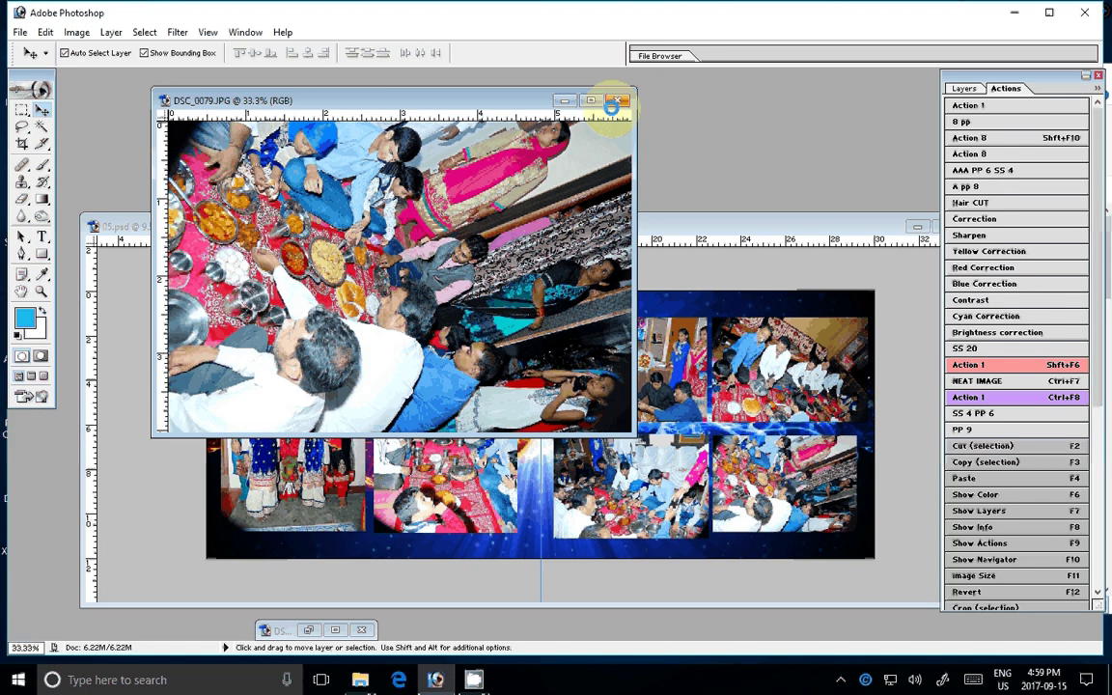
click(621, 101)
click(963, 87)
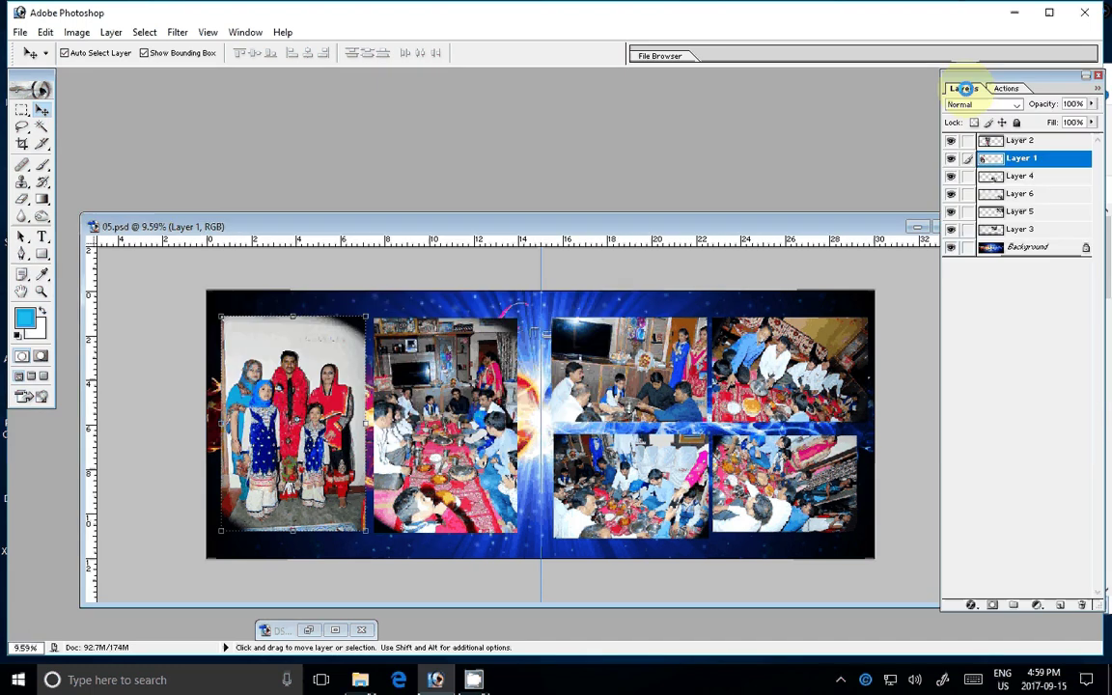
Give Layer 3 a 22 px Stroke with Fill Type set to Pattern and a chosen pattern.
click(1022, 229)
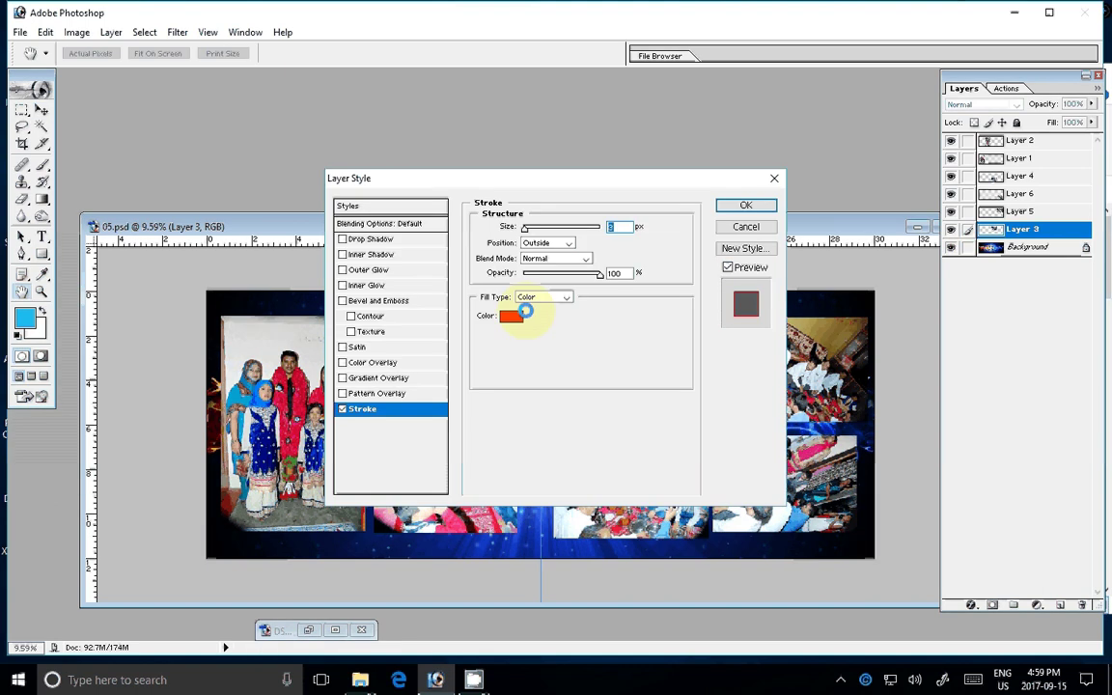
click(543, 297)
click(536, 336)
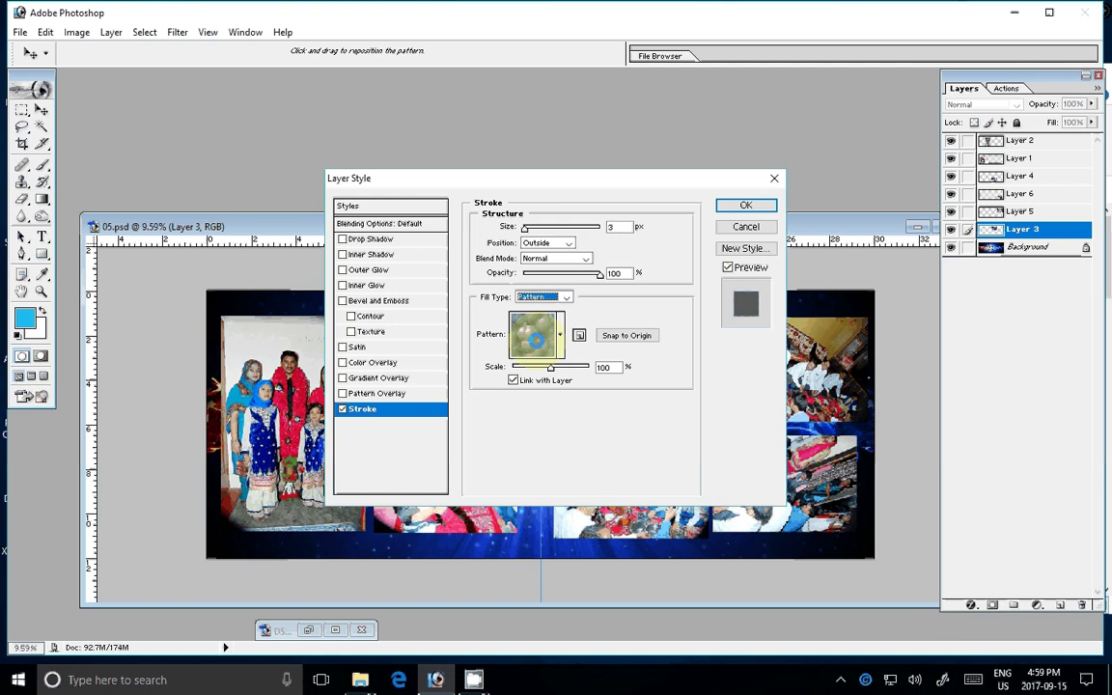
click(537, 338)
click(595, 446)
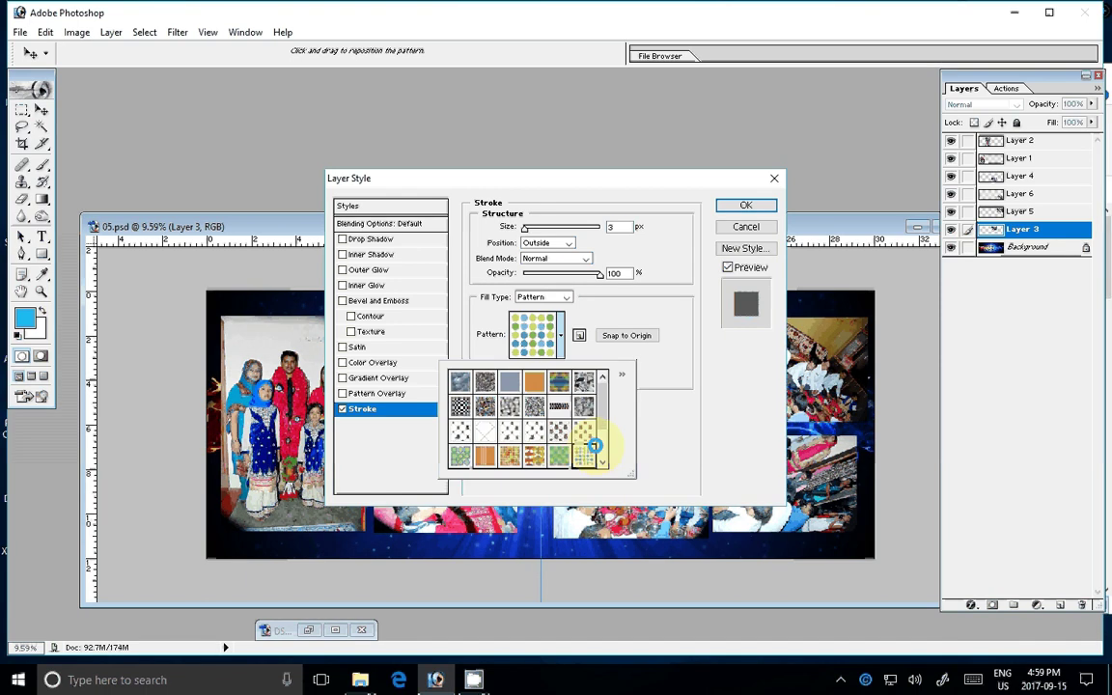
click(595, 263)
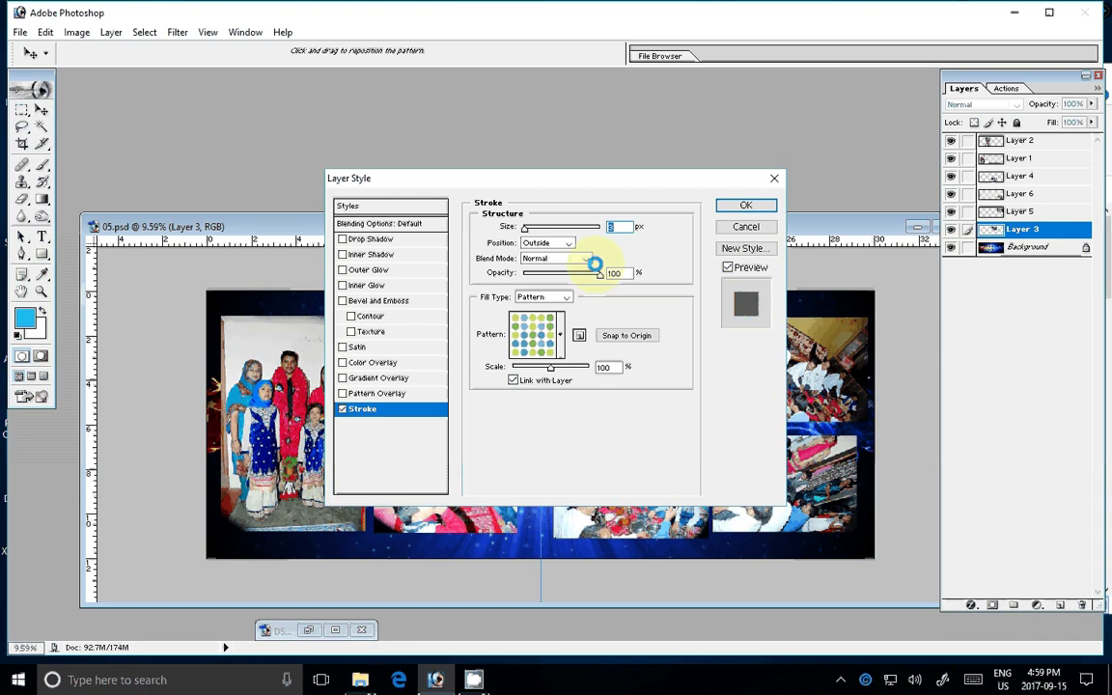
text(22)
click(740, 205)
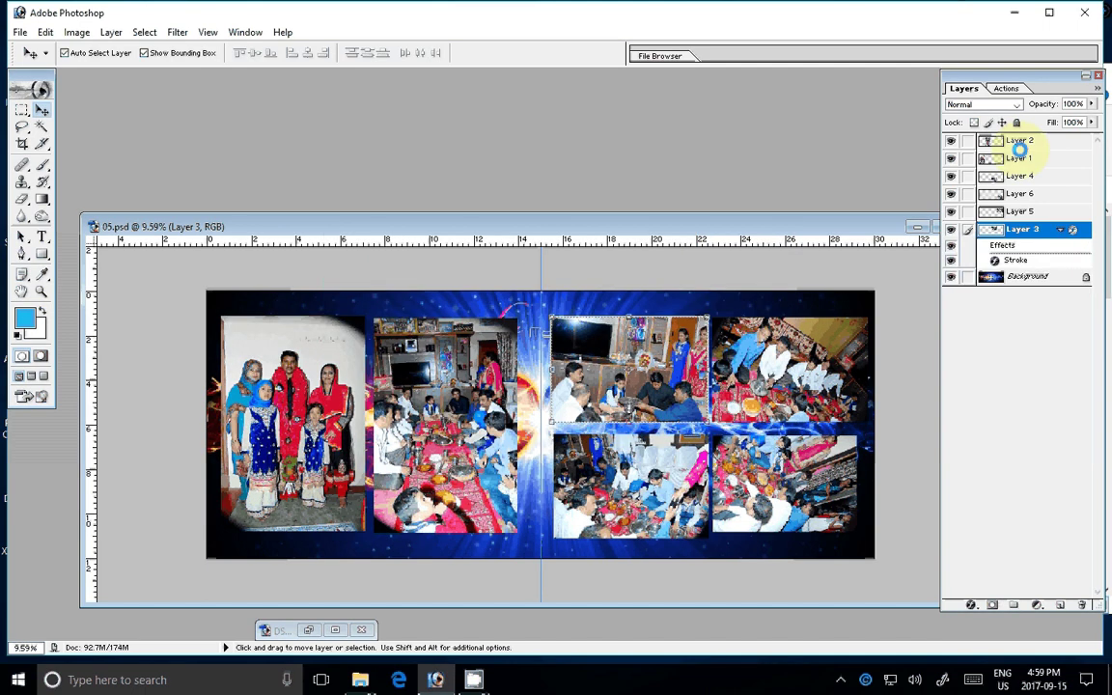
Merge Layer 2, Layer 1, Layer 4 and Layer 6 down into the stroked Layer 3.
click(1019, 145)
key(ctrl+e)
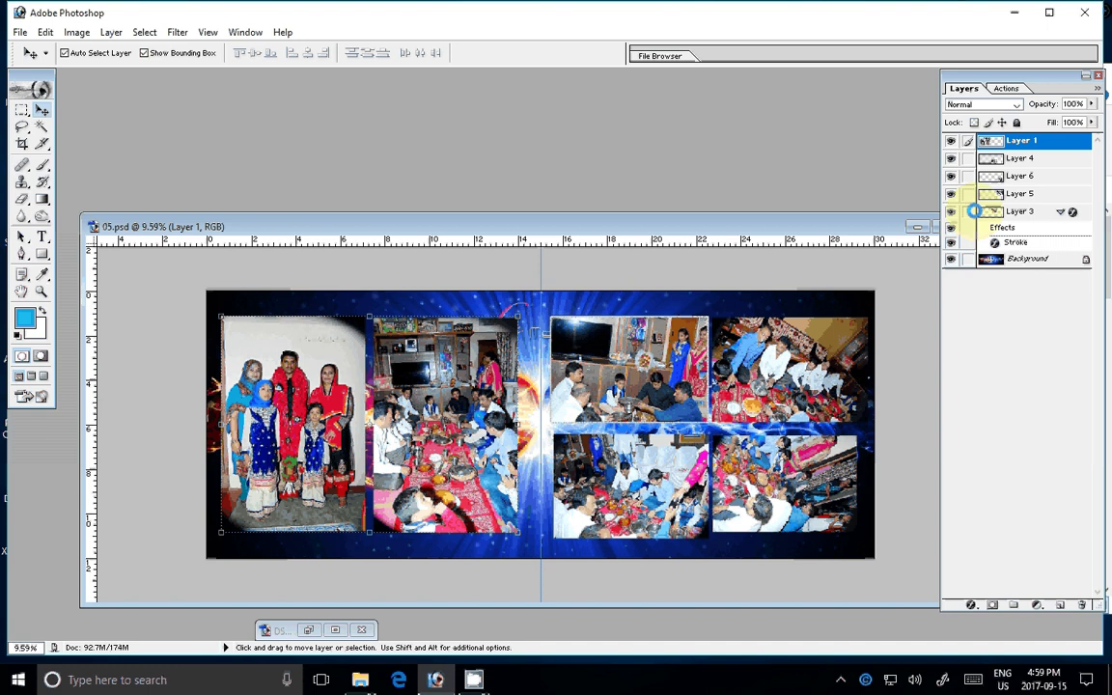
key(ctrl+e)
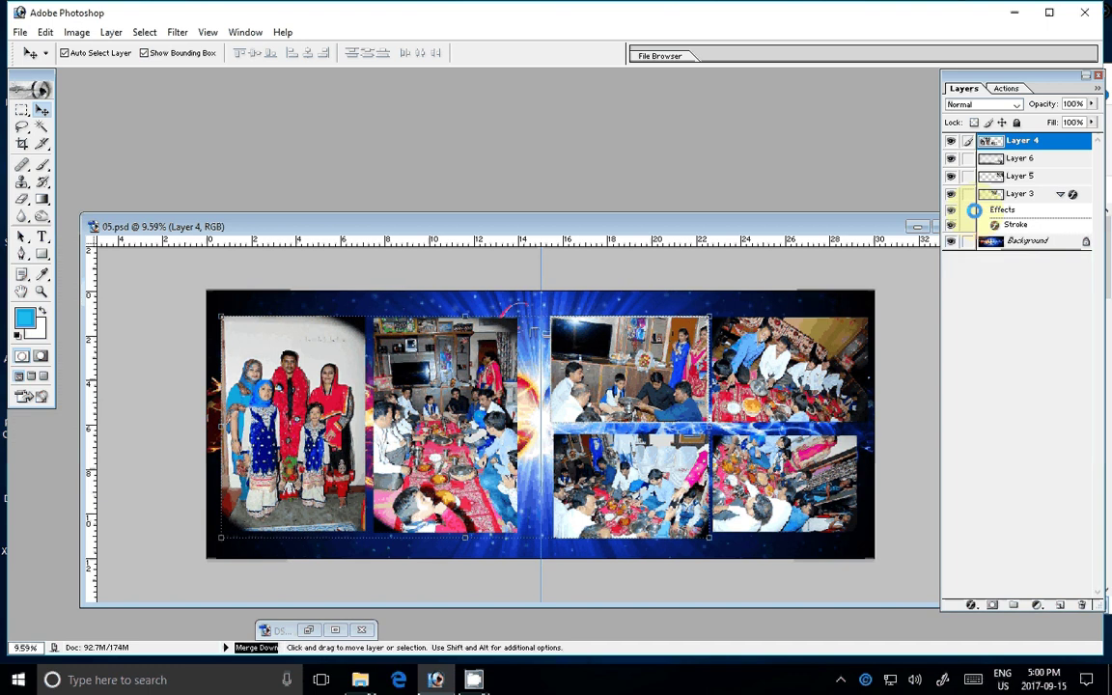
key(ctrl+e)
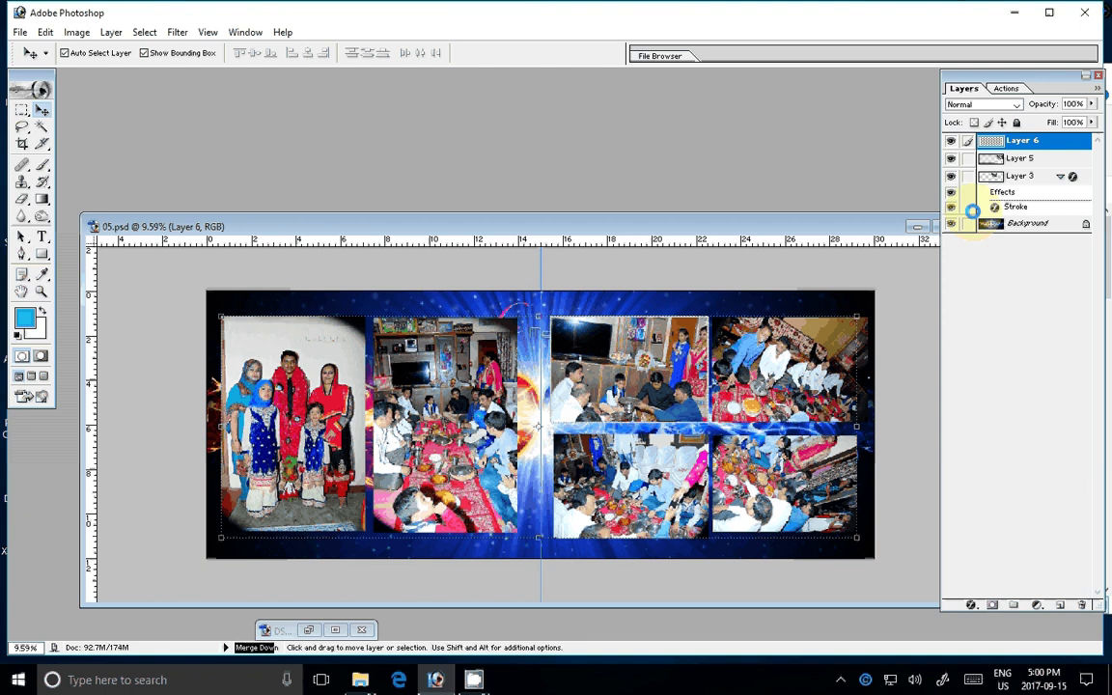
key(ctrl+e)
key(ctrl+e)
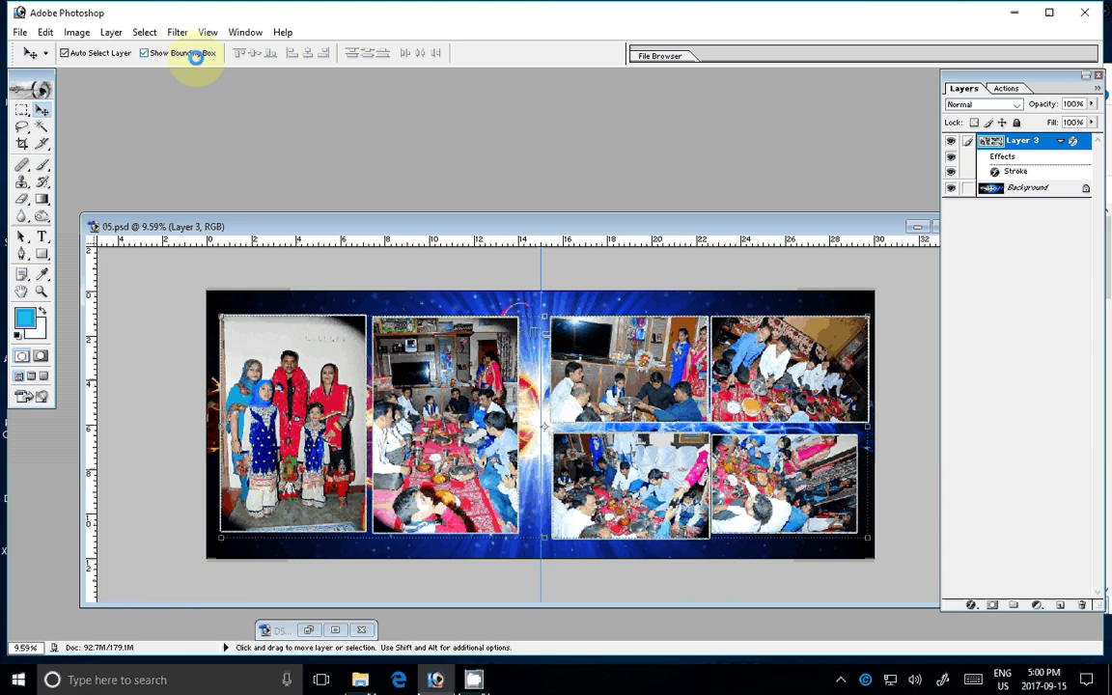
Flatten the spread into a single Background layer and start Save As.
click(111, 32)
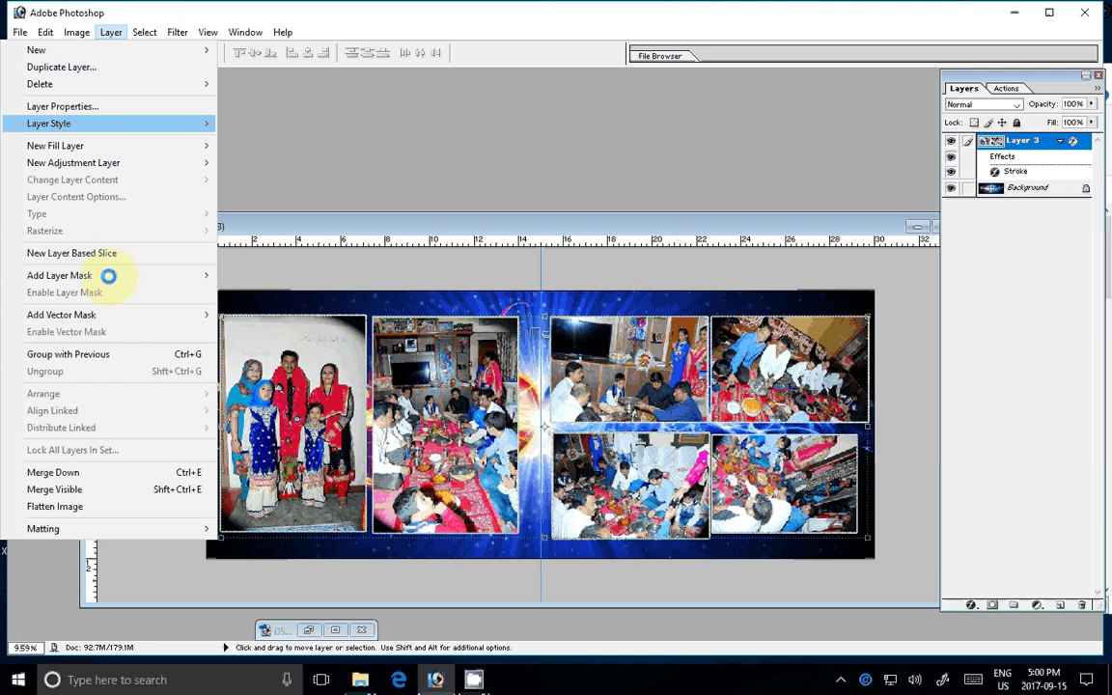
click(55, 506)
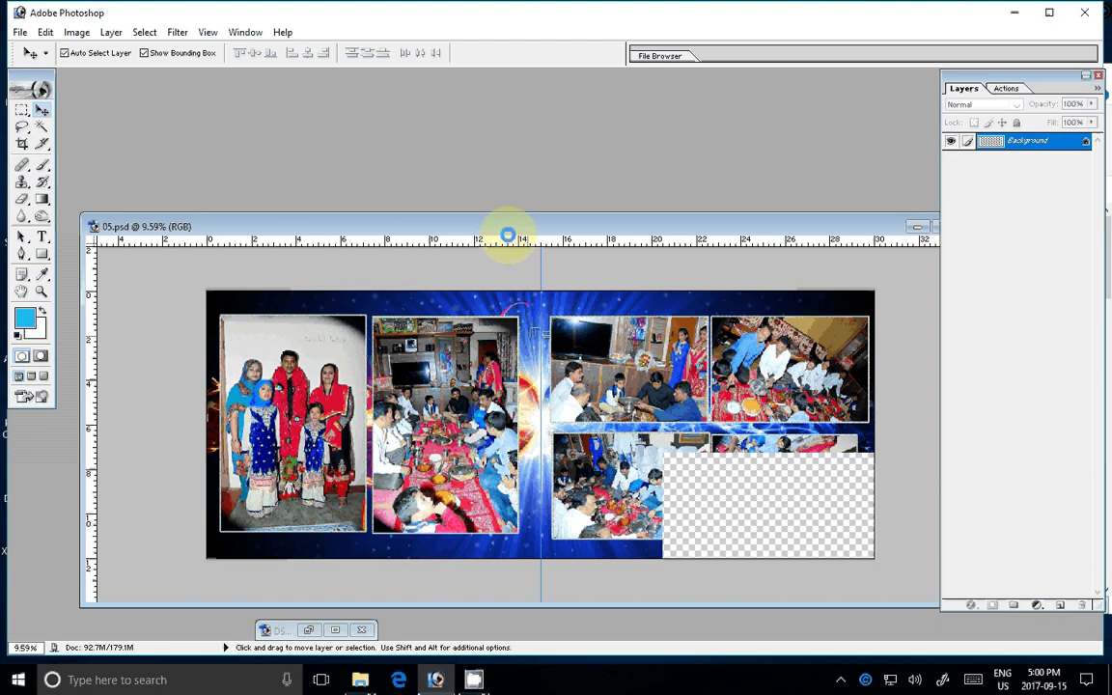
click(20, 31)
click(44, 173)
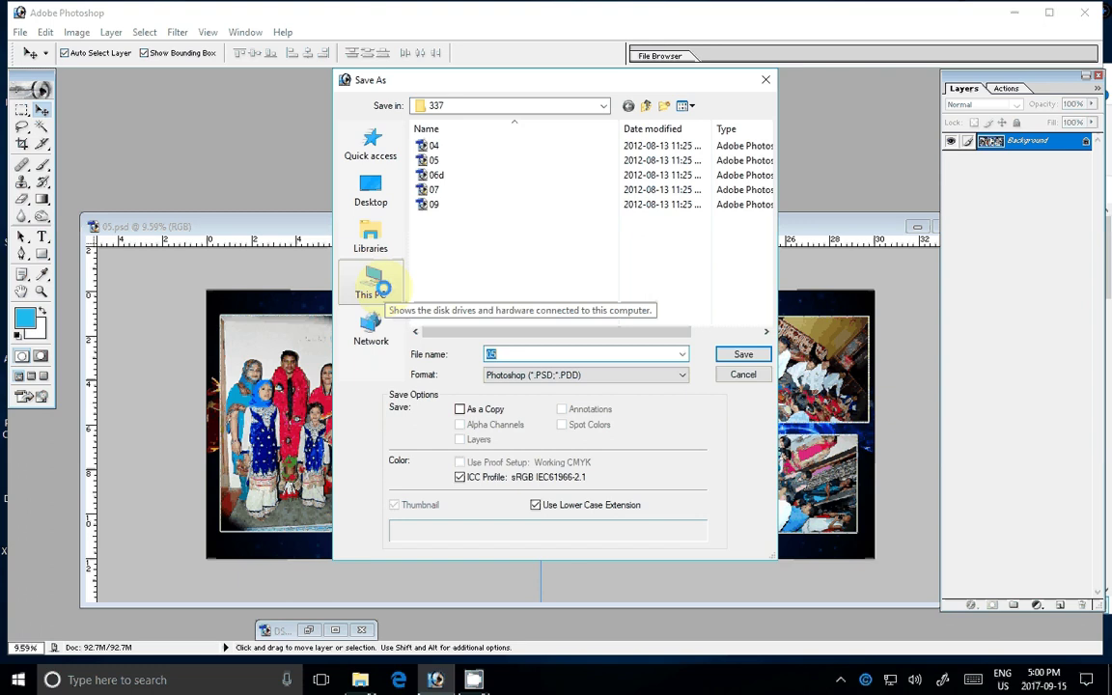
Browse to the k 11 folder on LOCAL DISK (E:).
click(380, 286)
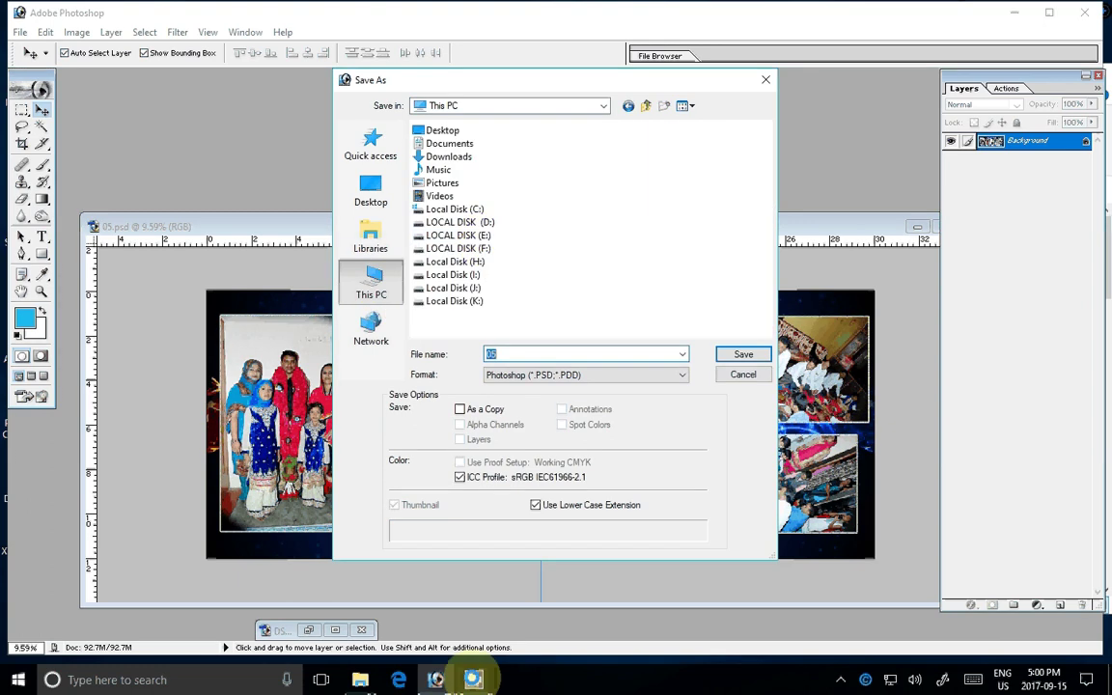
click(459, 235)
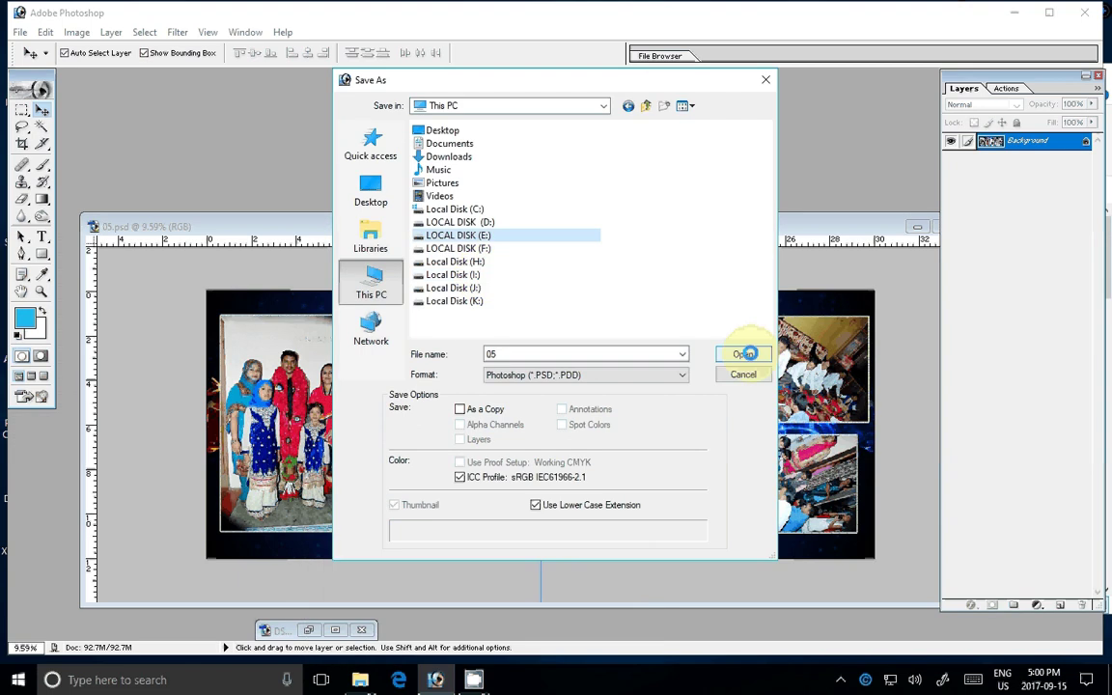
click(748, 353)
click(434, 220)
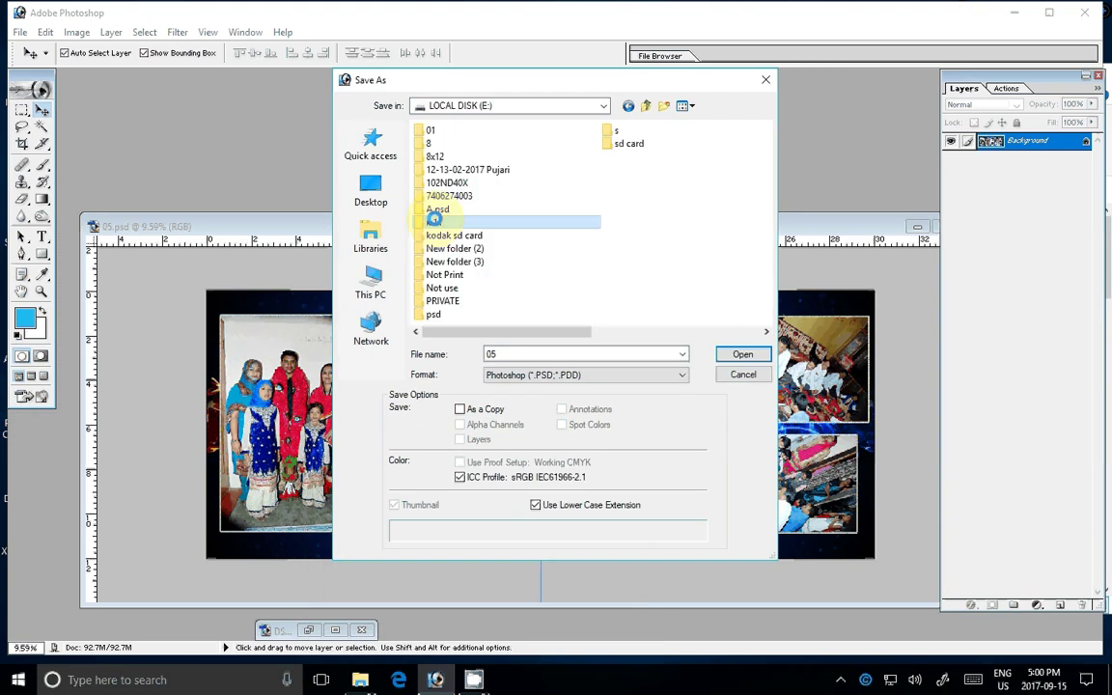
double_click(434, 220)
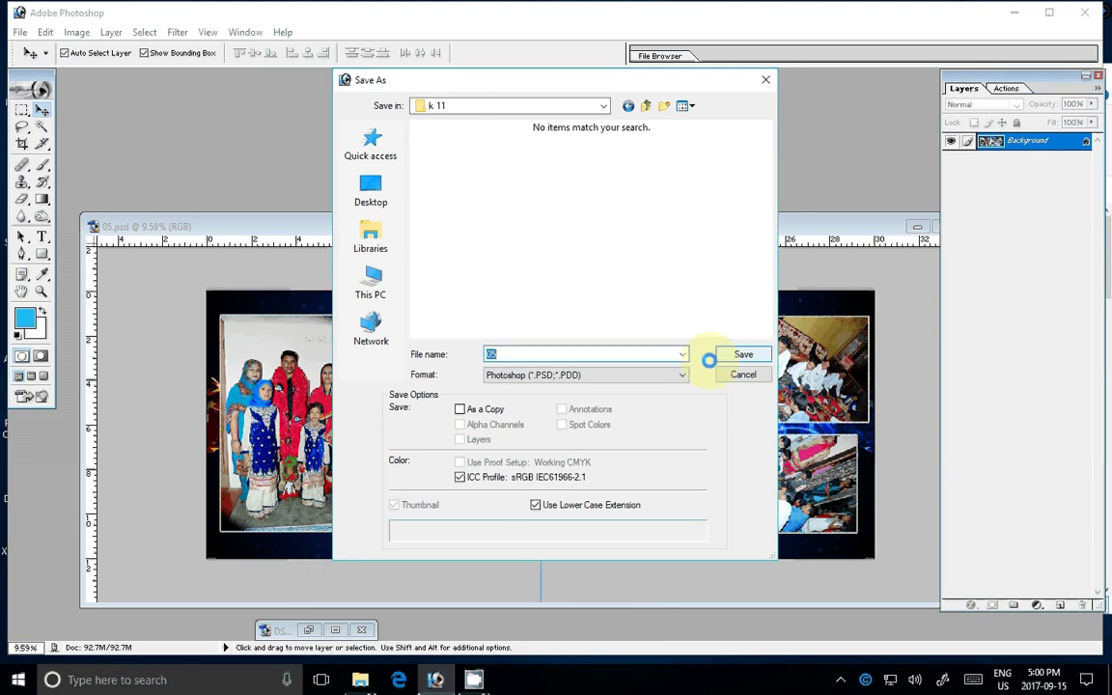
Save the spread as JPEG named 10 at Quality 11 (Maximum).
click(681, 375)
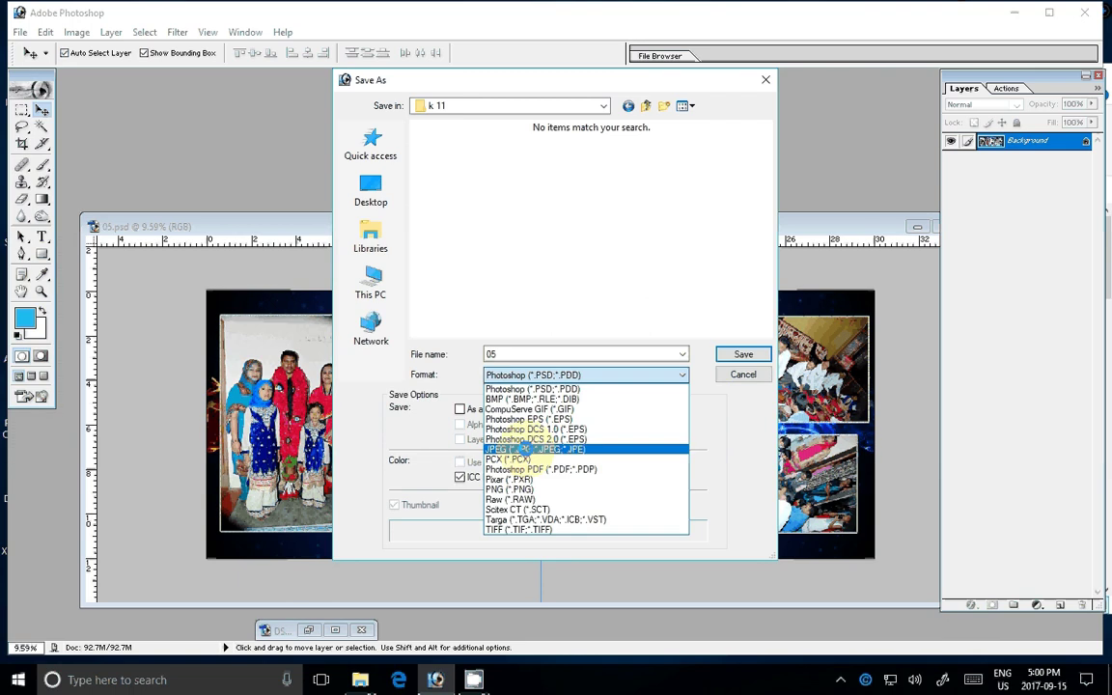
click(541, 449)
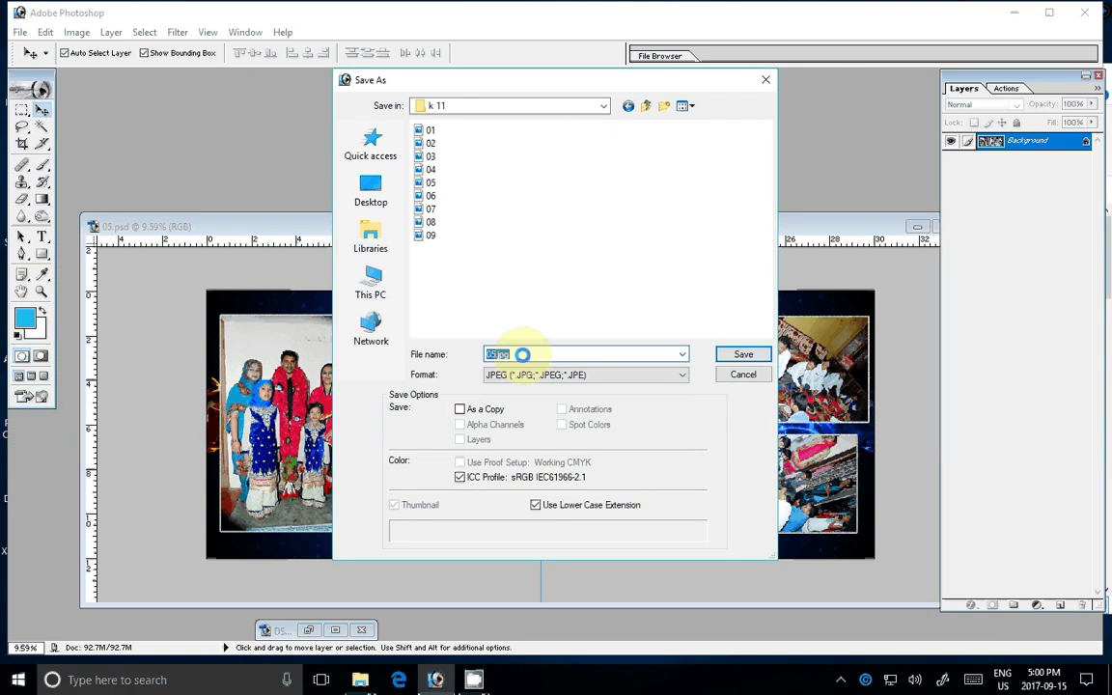
text(10)
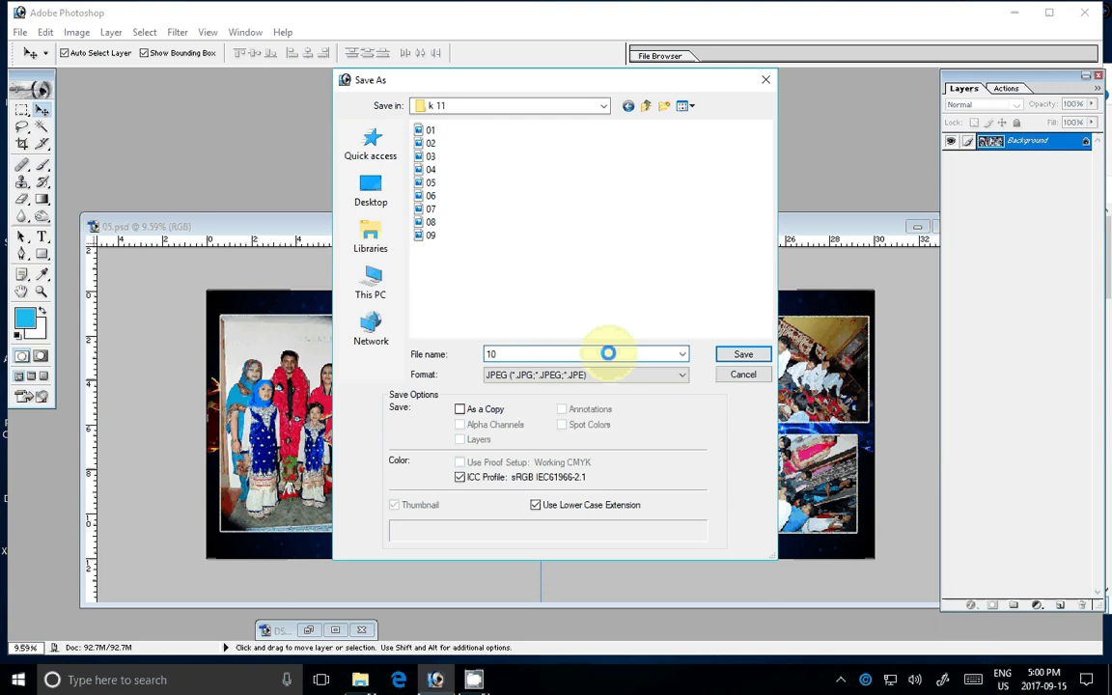
key(Return)
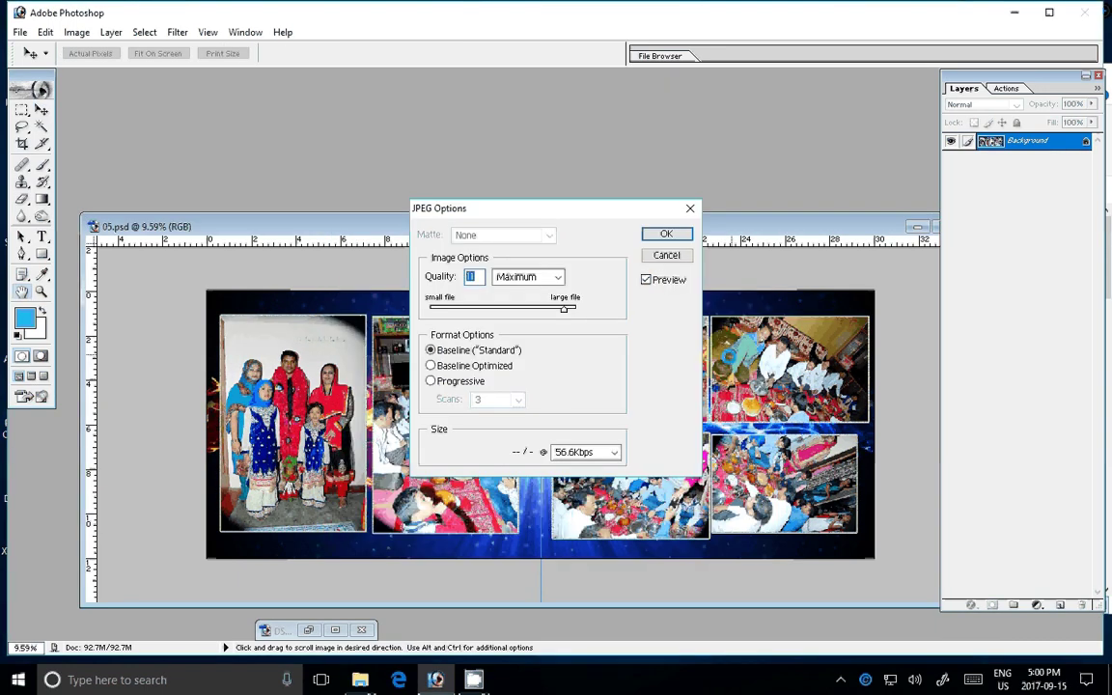
click(665, 233)
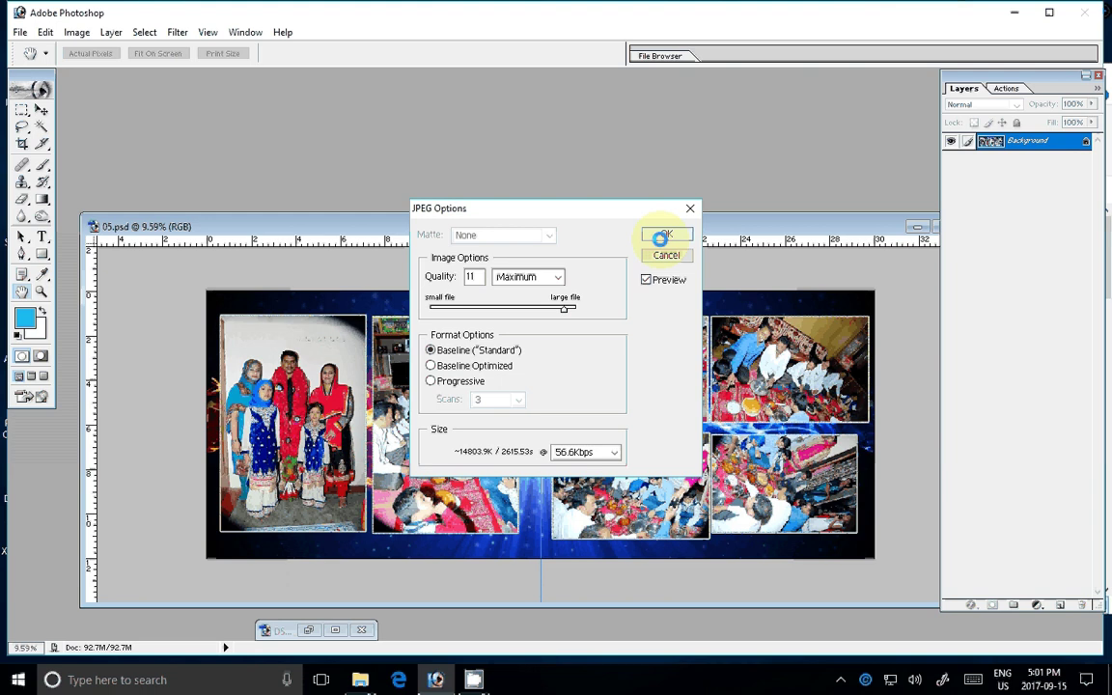
click(661, 237)
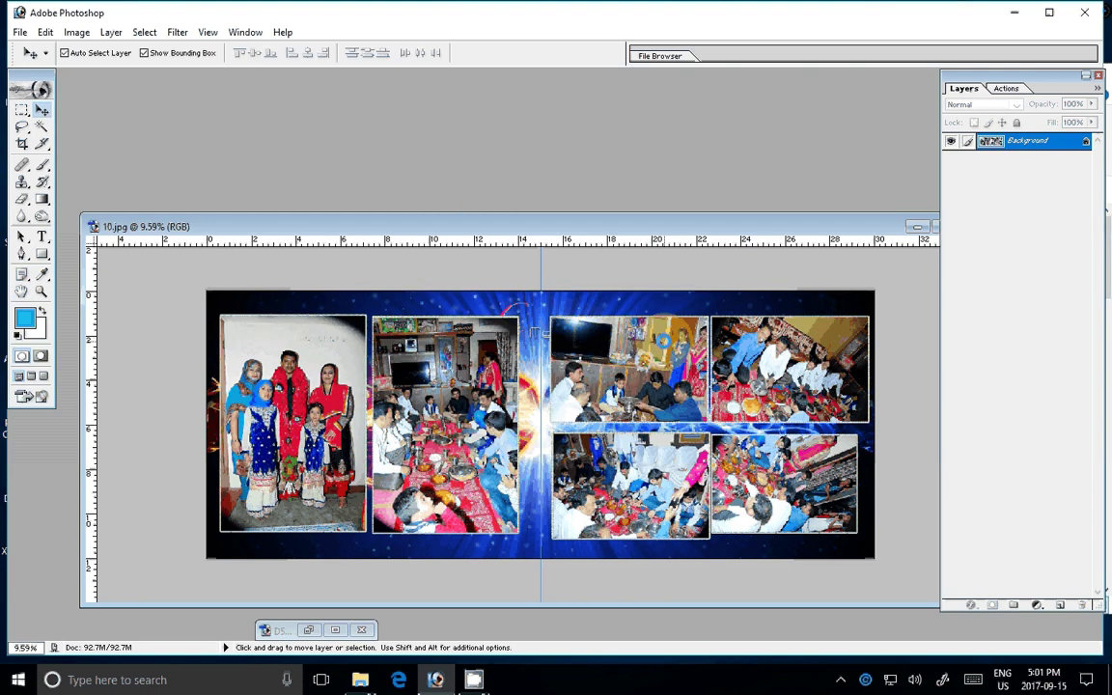
drag(878, 226, 790, 233)
Close the 10.jpg spread and resave the open DSC_0191.JPG photo with default JPEG options.
key(ctrl+w)
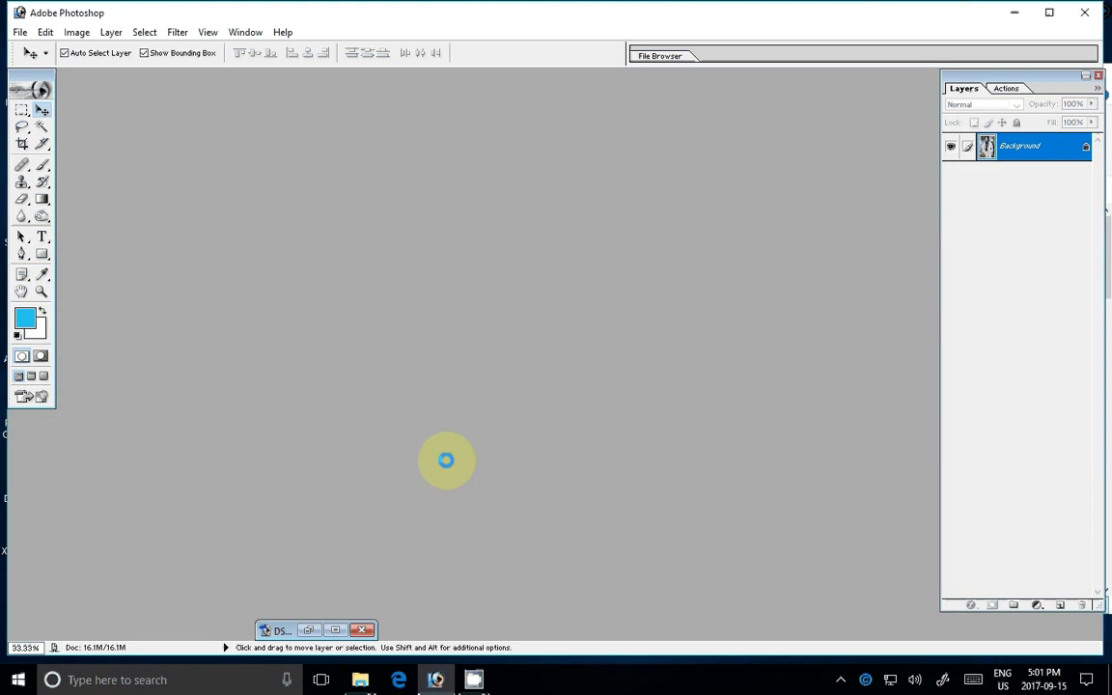
double_click(446, 460)
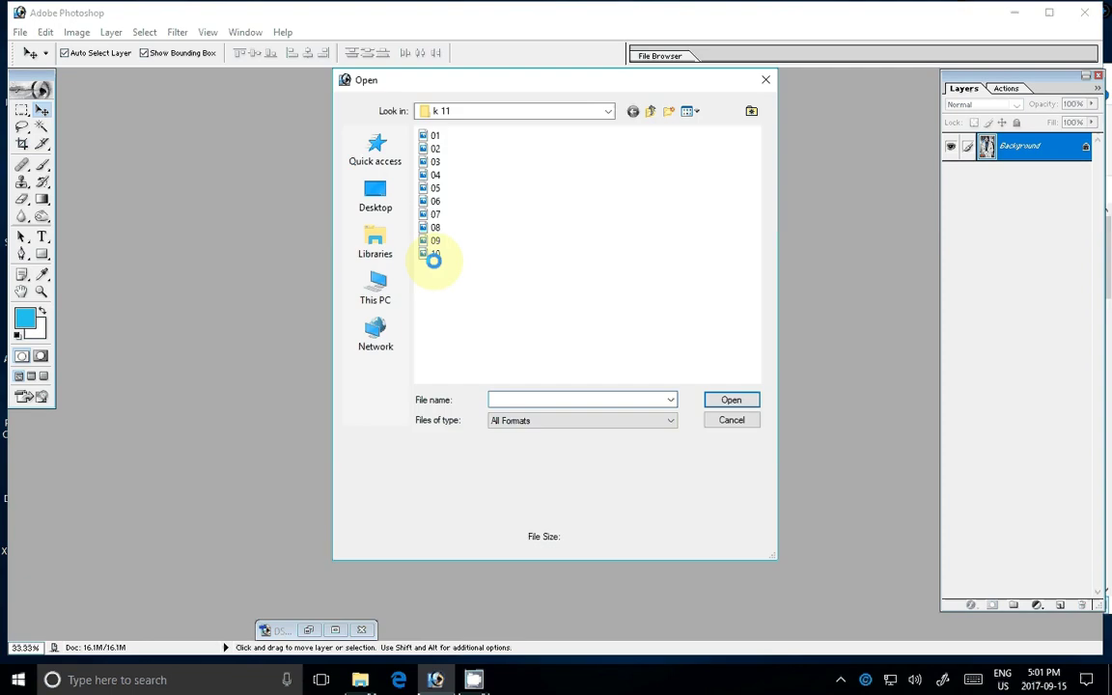
key(Escape)
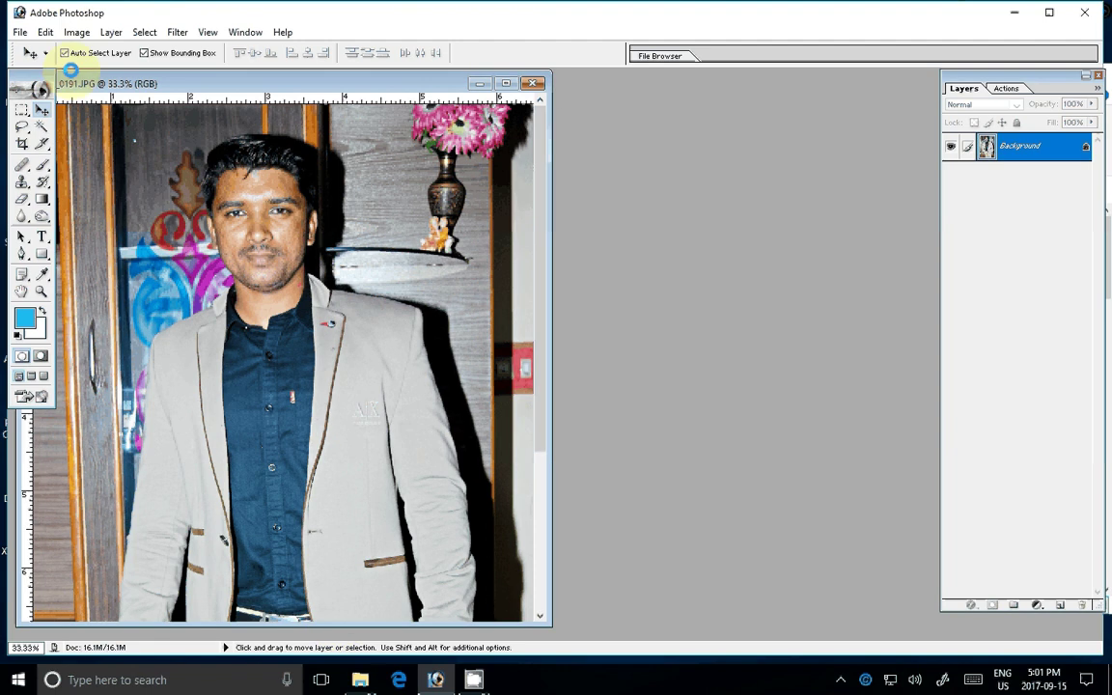
key(ctrl+s)
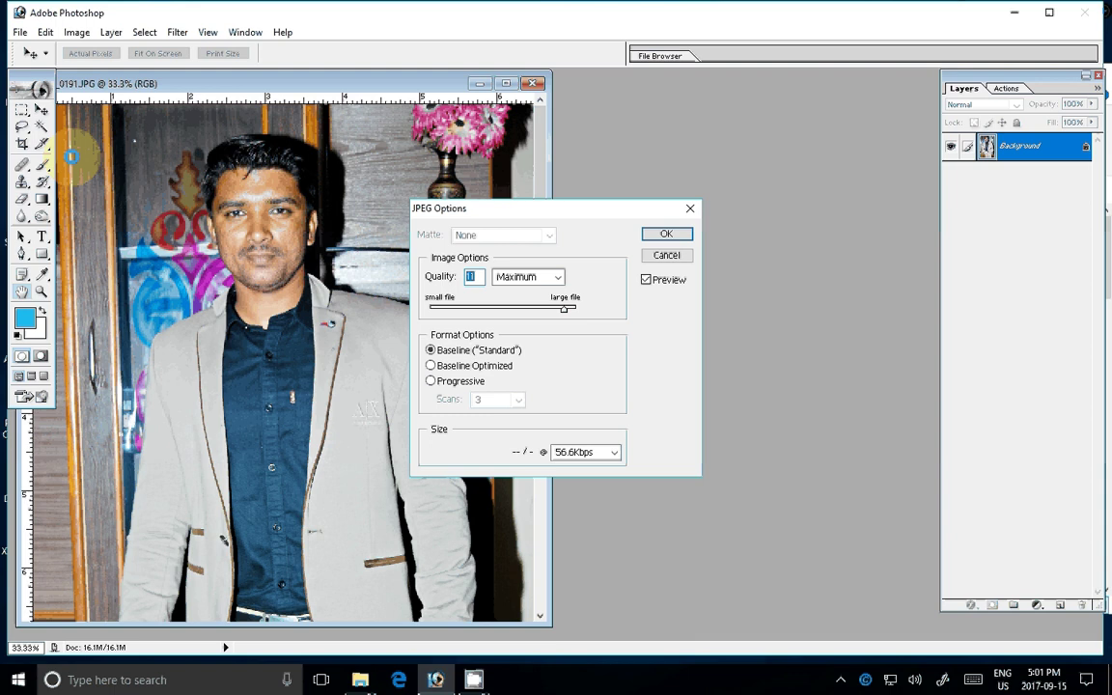
key(Return)
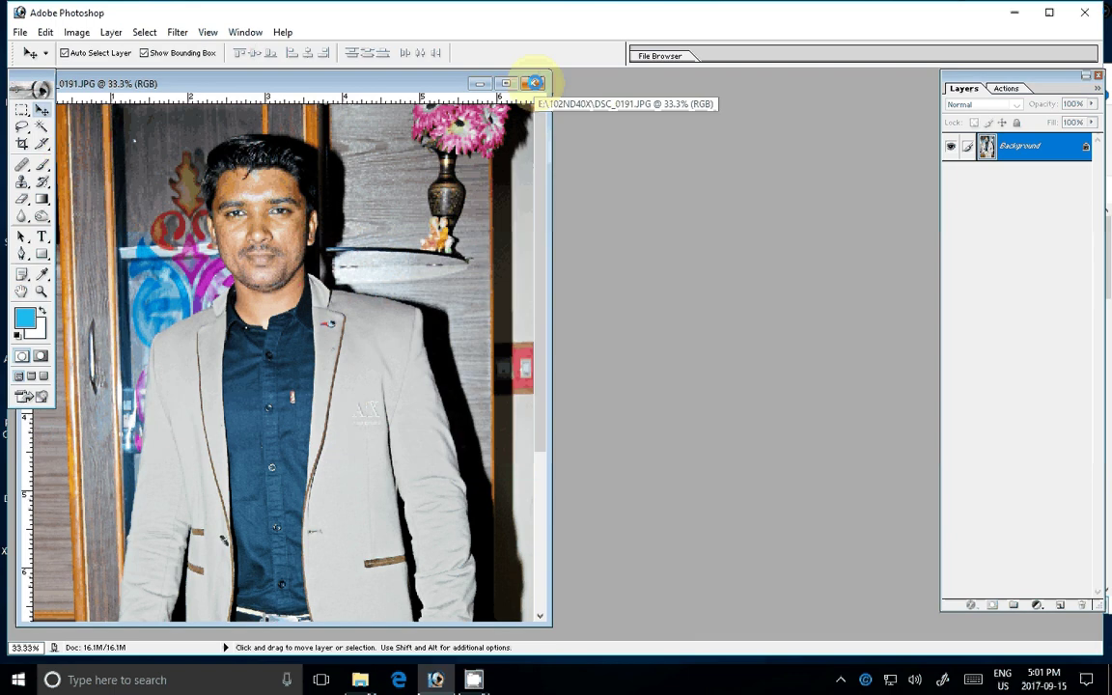